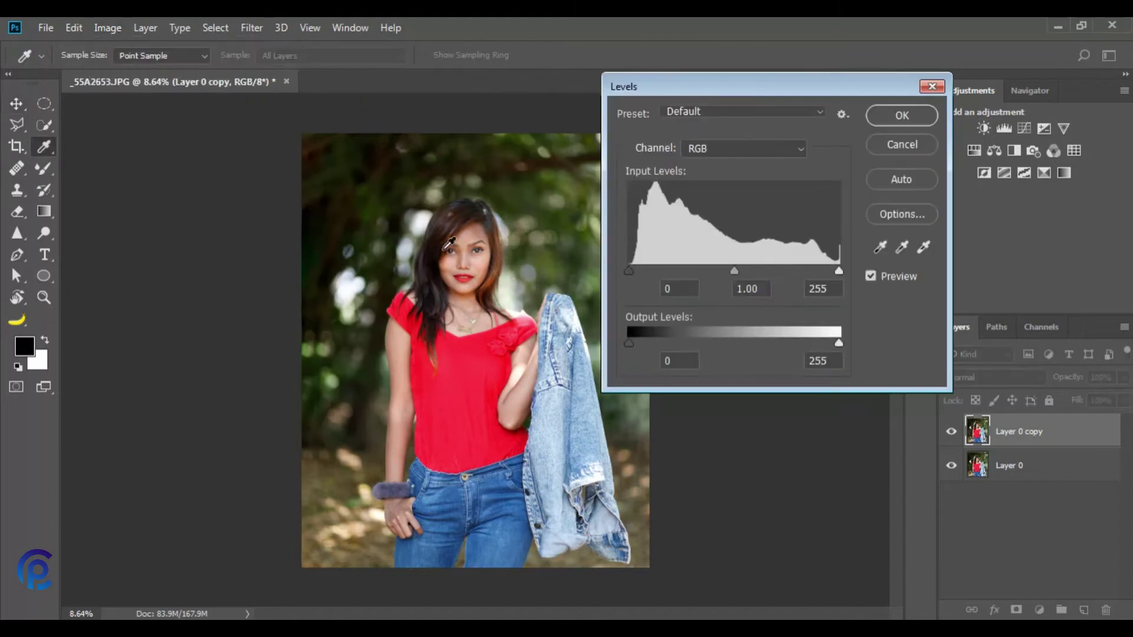
# Apply a Levels adjustment to the copied layer with the black input level at 5 and the midtone at 1.00.
pyautogui.moveTo(727, 83); pyautogui.dragTo(841, 89)
pyautogui.moveTo(742, 276); pyautogui.dragTo(745, 275)
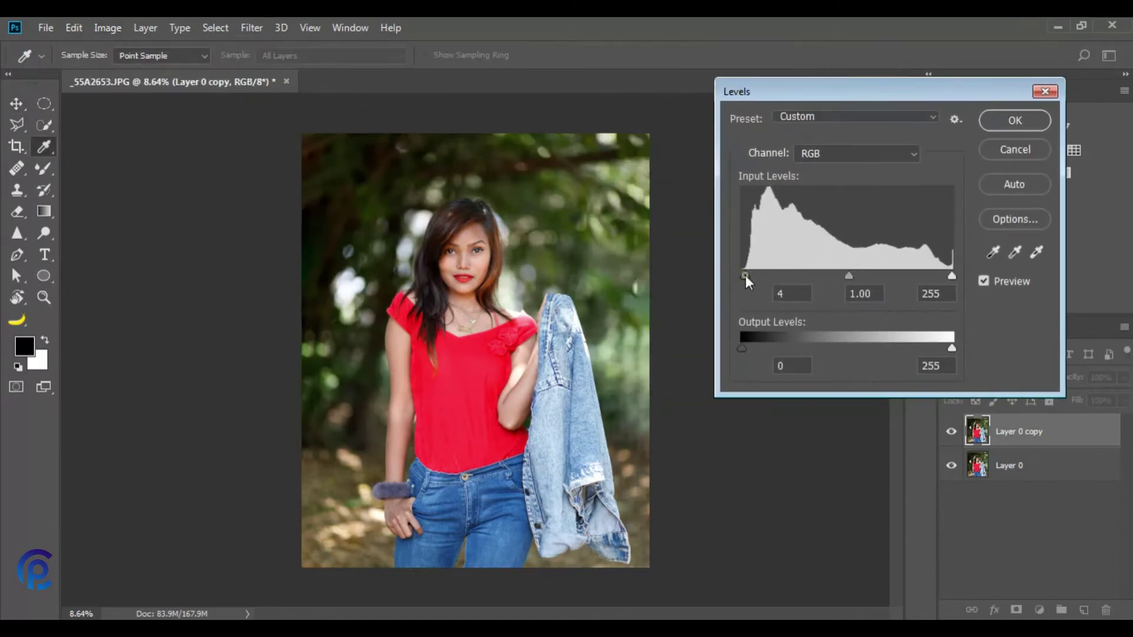
pyautogui.moveTo(851, 276); pyautogui.dragTo(854, 277)
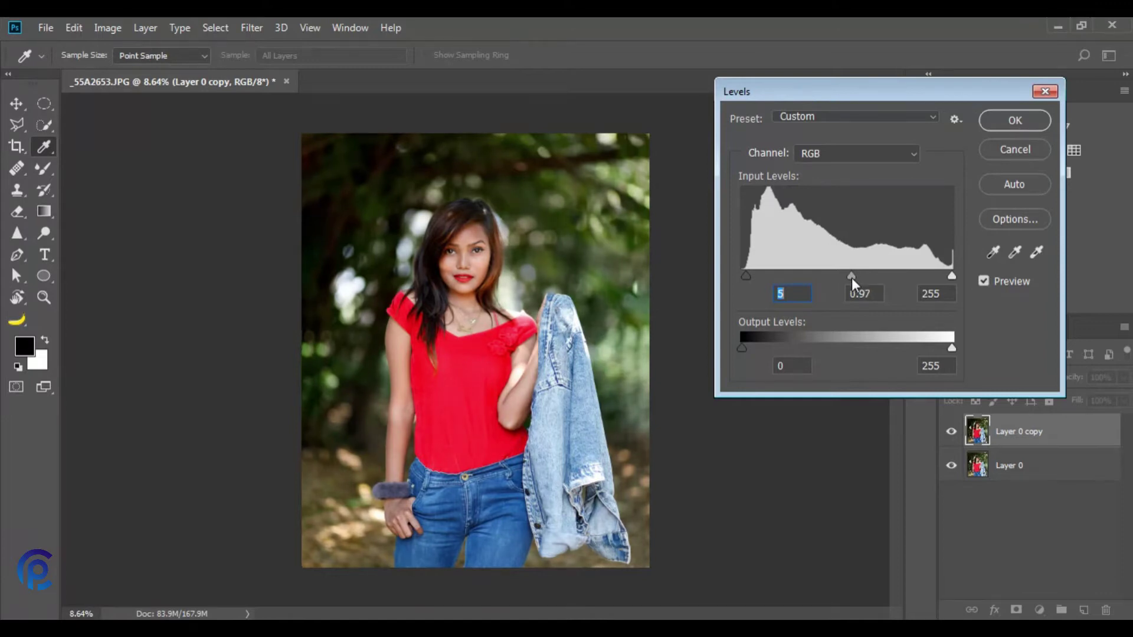
pyautogui.press('Tab')
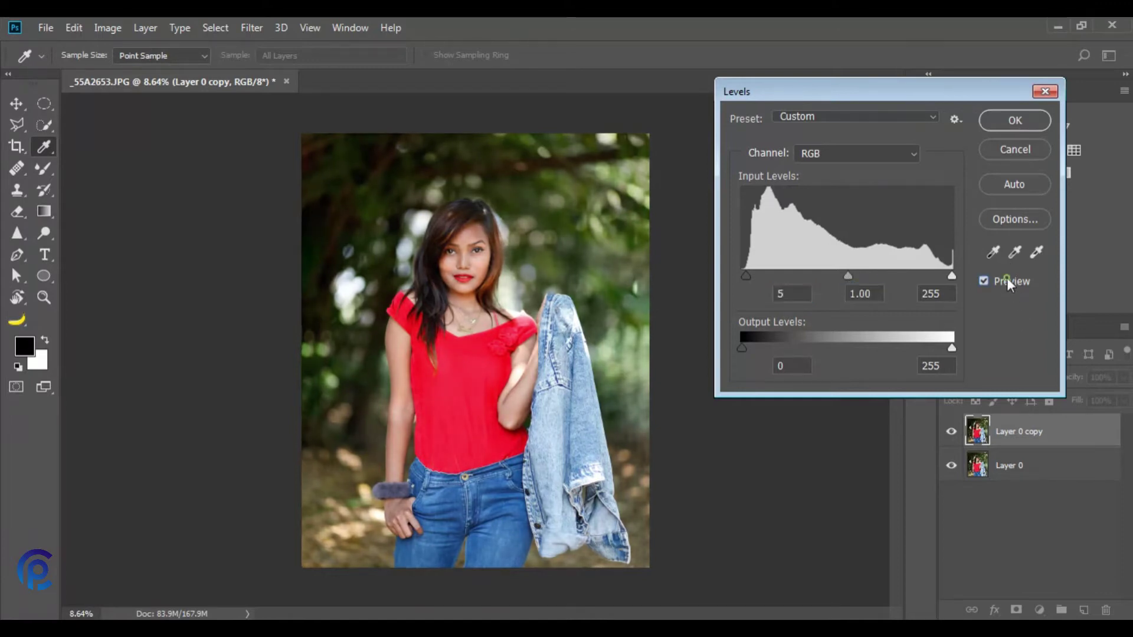
pyautogui.click(1031, 114)
pyautogui.press('v')
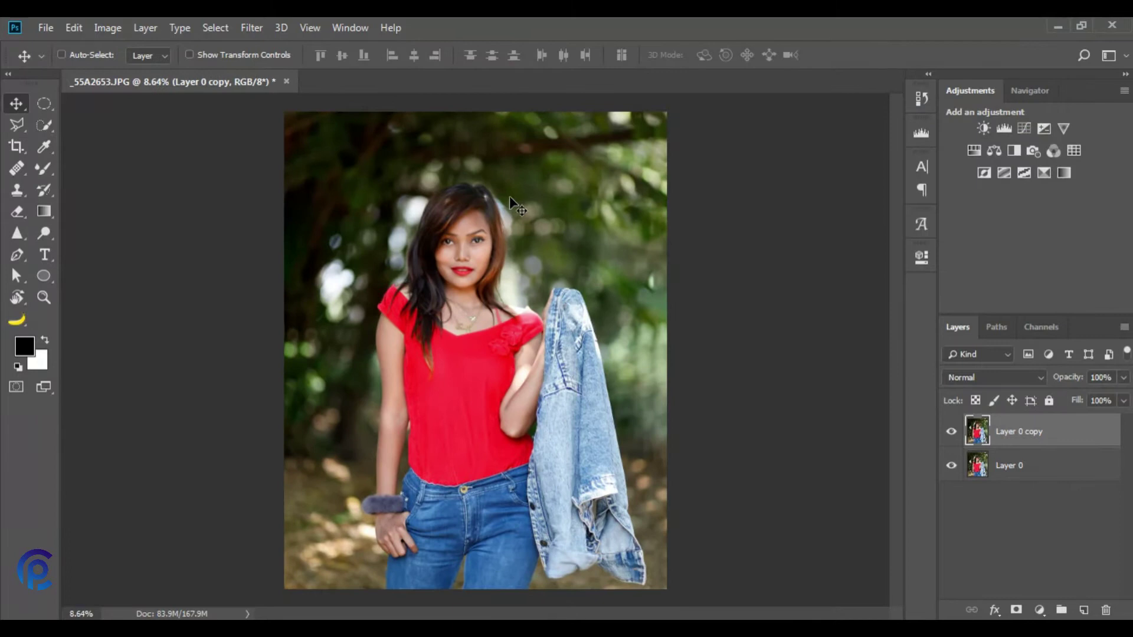
# Open the Camera Raw filter and set Exposure -0.10, Contrast -11, Highlights +5, Shadows +13, Whites -8 and Blacks -5.
pyautogui.click(250, 28)
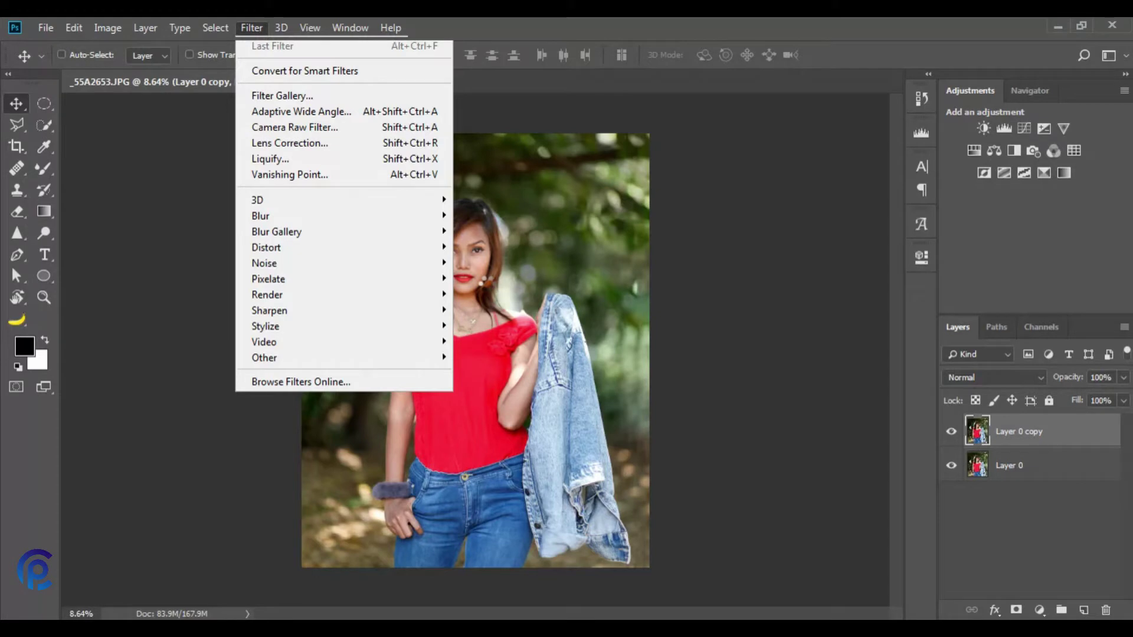
pyautogui.hotkey('ctrl', 'shift', 'a')
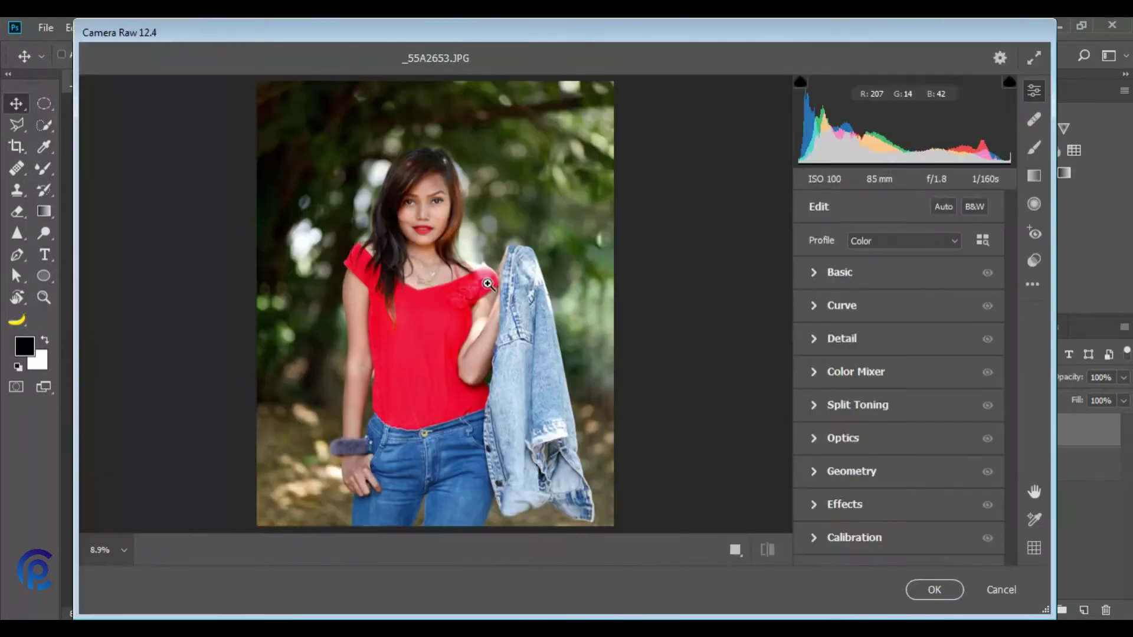
pyautogui.click(815, 271)
pyautogui.moveTo(898, 339); pyautogui.dragTo(893, 462)
pyautogui.click(896, 411)
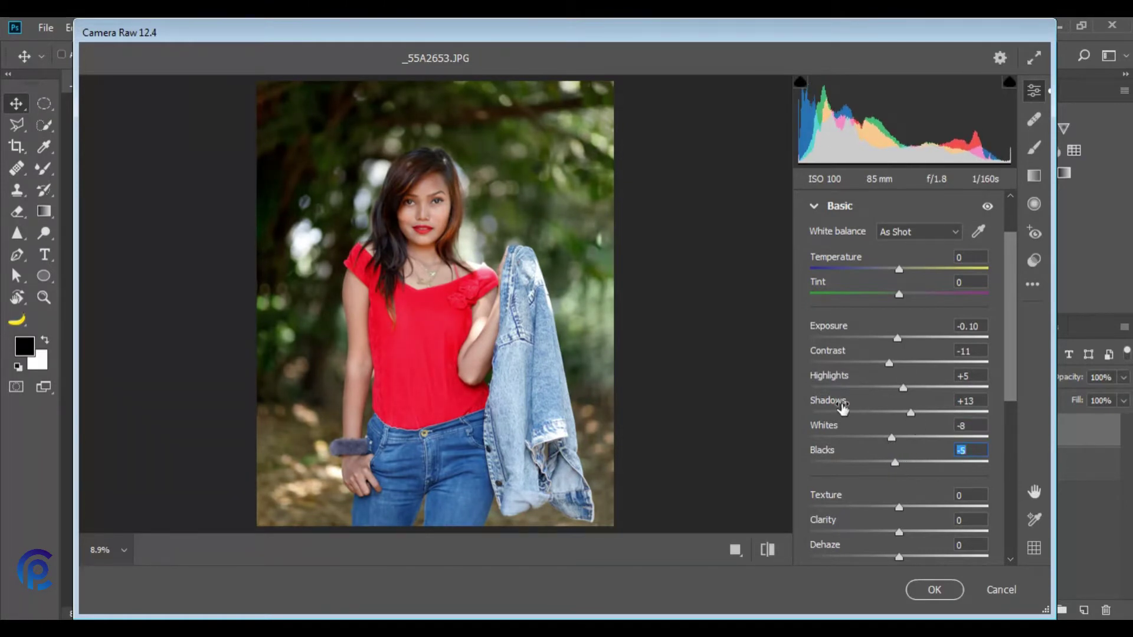
# Set Texture to +15, Clarity to +7 and Dehaze to +10, and compare the photo before and after.
pyautogui.scroll(-3, 892, 428)
pyautogui.moveTo(897, 428); pyautogui.dragTo(907, 435)
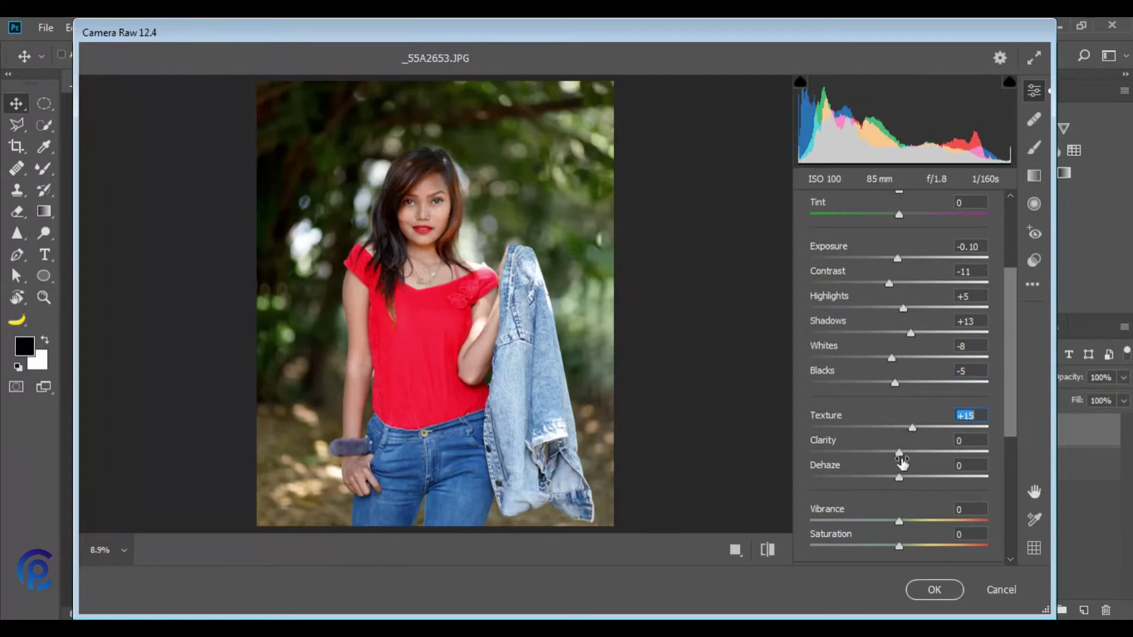
pyautogui.click(905, 453)
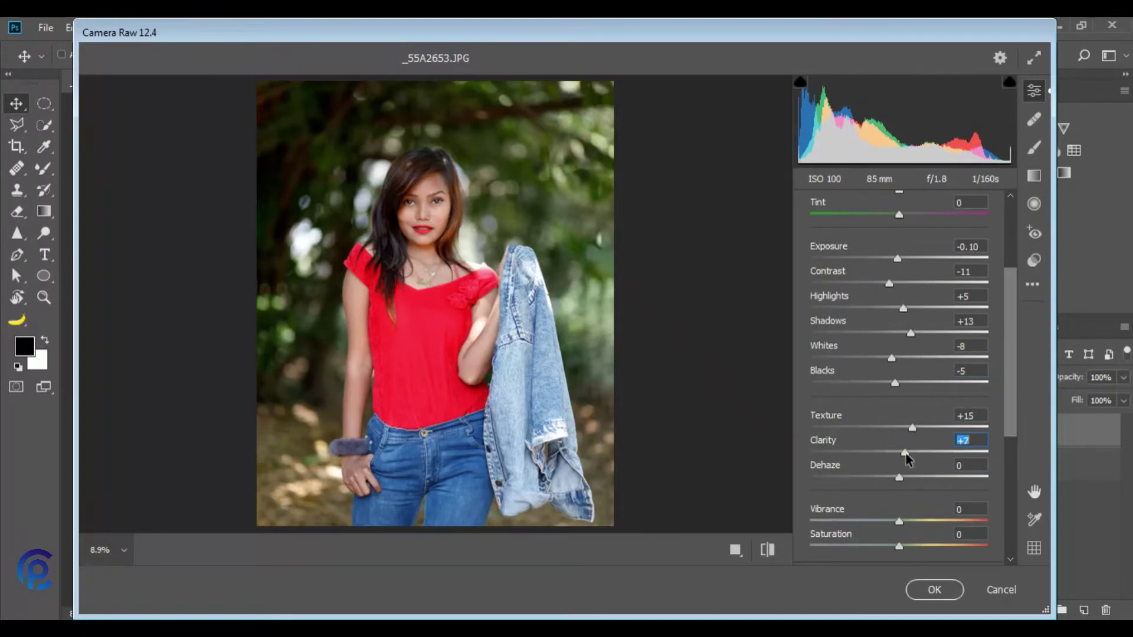
pyautogui.moveTo(899, 477)
pyautogui.mouseDown()
pyautogui.moveTo(922, 477)
pyautogui.moveTo(913, 487)
pyautogui.mouseUp()
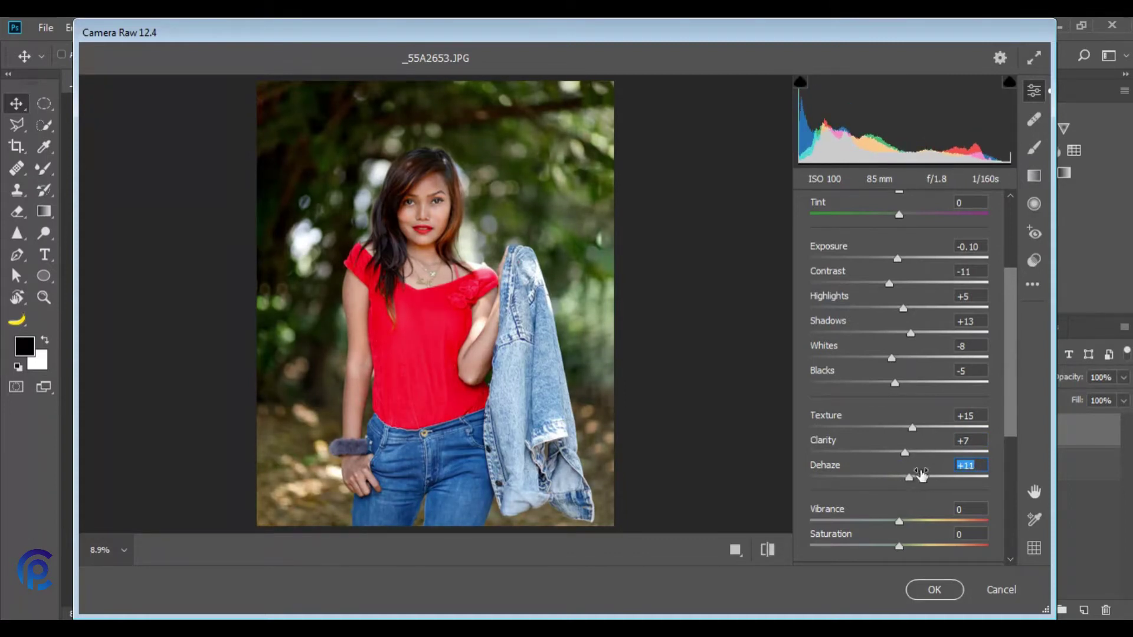
pyautogui.click(767, 550)
pyautogui.click(767, 550)
# Set Vibrance to +15 and Saturation to -2, and cool the white balance with Temperature -9 and Tint -7.
pyautogui.scroll(-1, 891, 482)
pyautogui.moveTo(900, 482); pyautogui.dragTo(899, 510)
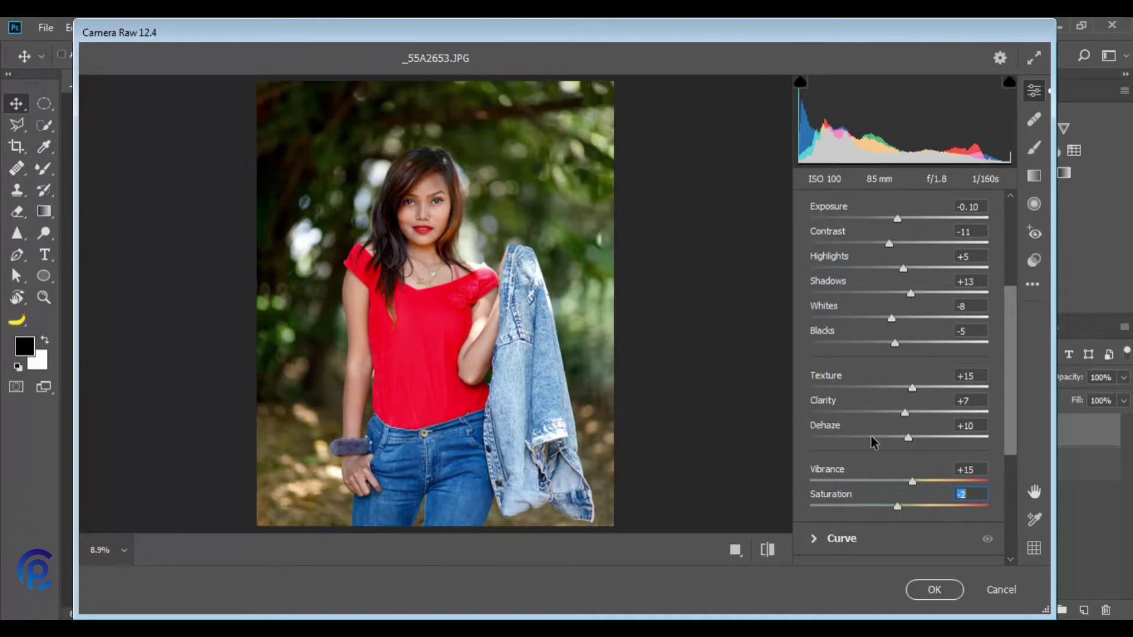
pyautogui.scroll(3, 873, 442)
pyautogui.moveTo(899, 338); pyautogui.dragTo(895, 362)
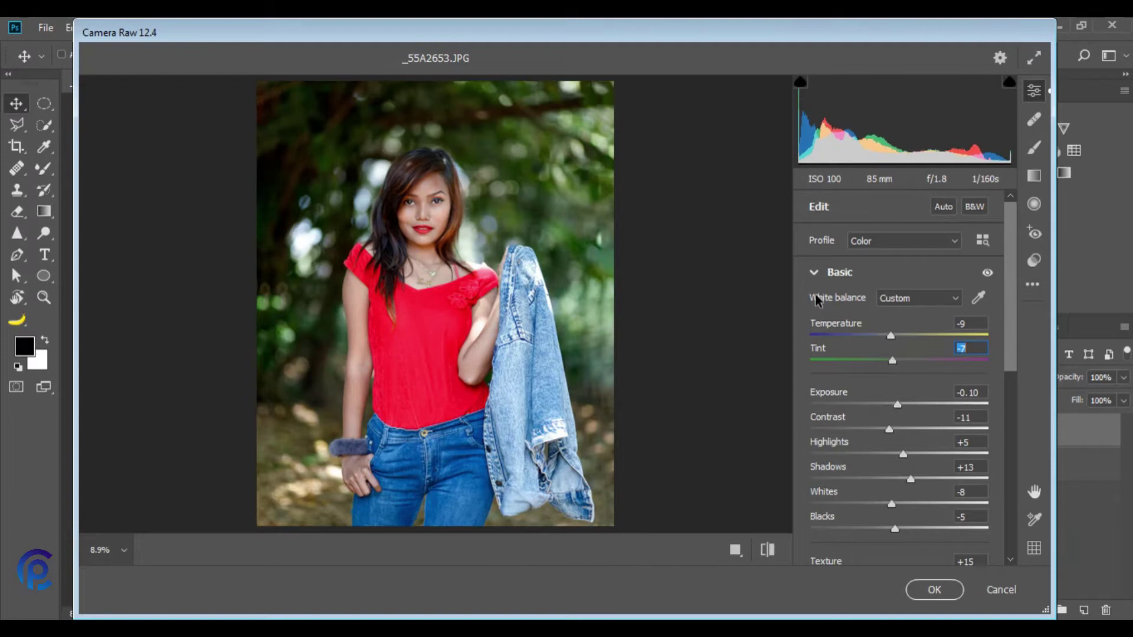
# Refine the basic tones by setting Blacks to -12 and Exposure to -0.05.
pyautogui.scroll(-1, 882, 374)
pyautogui.scroll(-1, 882, 374)
pyautogui.moveTo(894, 449); pyautogui.dragTo(874, 453)
pyautogui.click(886, 449)
pyautogui.moveTo(899, 325); pyautogui.dragTo(901, 326)
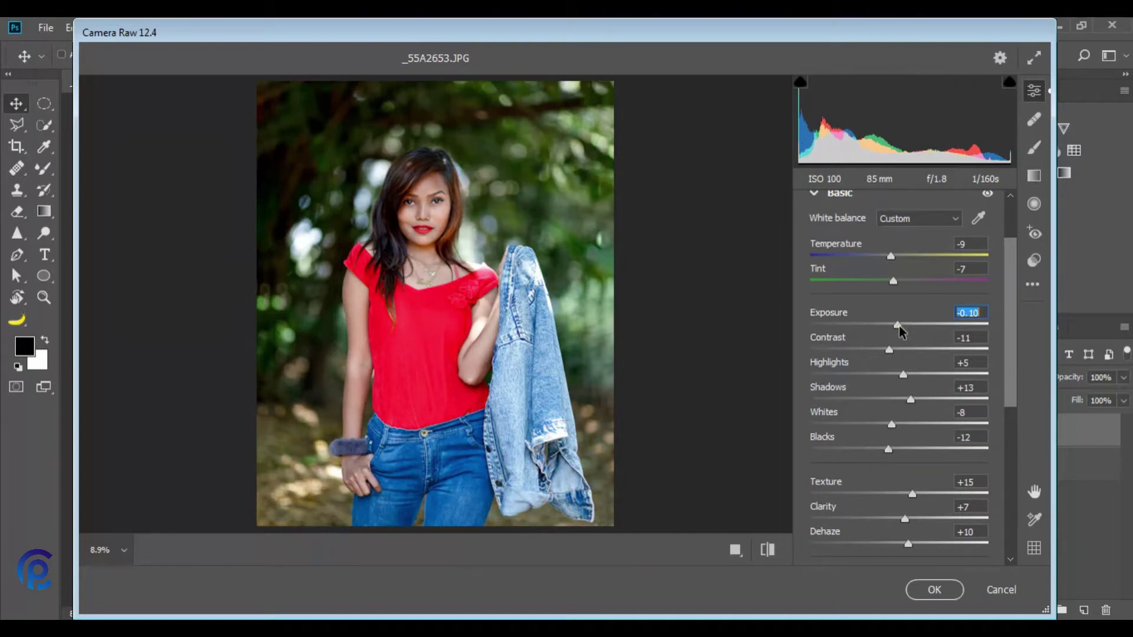
# Switch the tone curve to the RGB point curve, raise its upper quarter and add a midtone point at input 128, output 125.
pyautogui.scroll(-5, 856, 425)
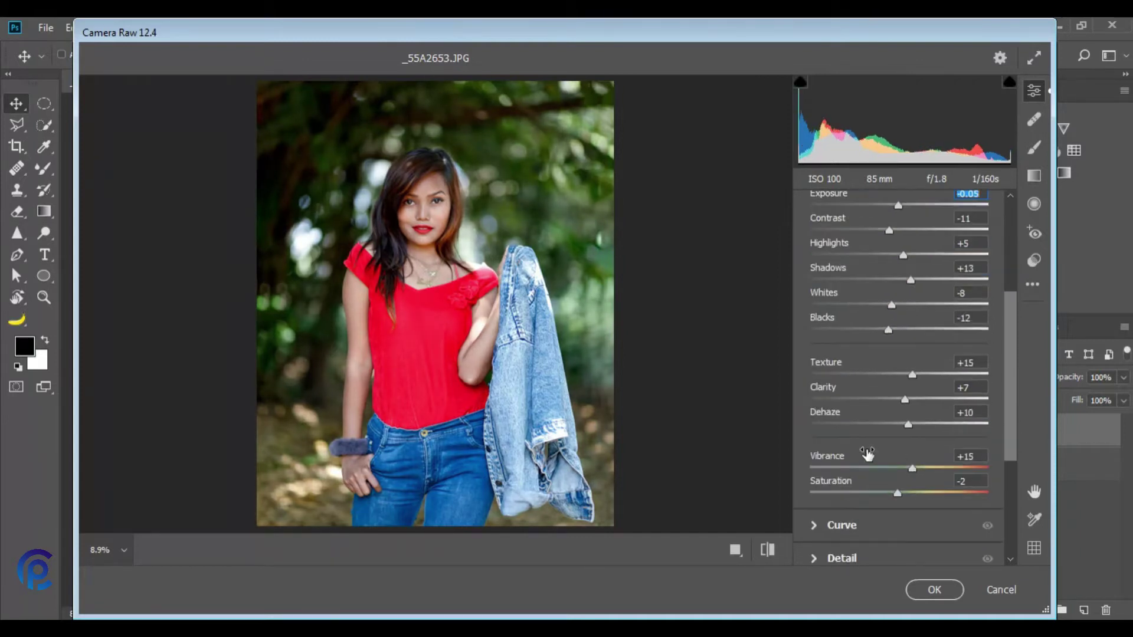
pyautogui.click(817, 446)
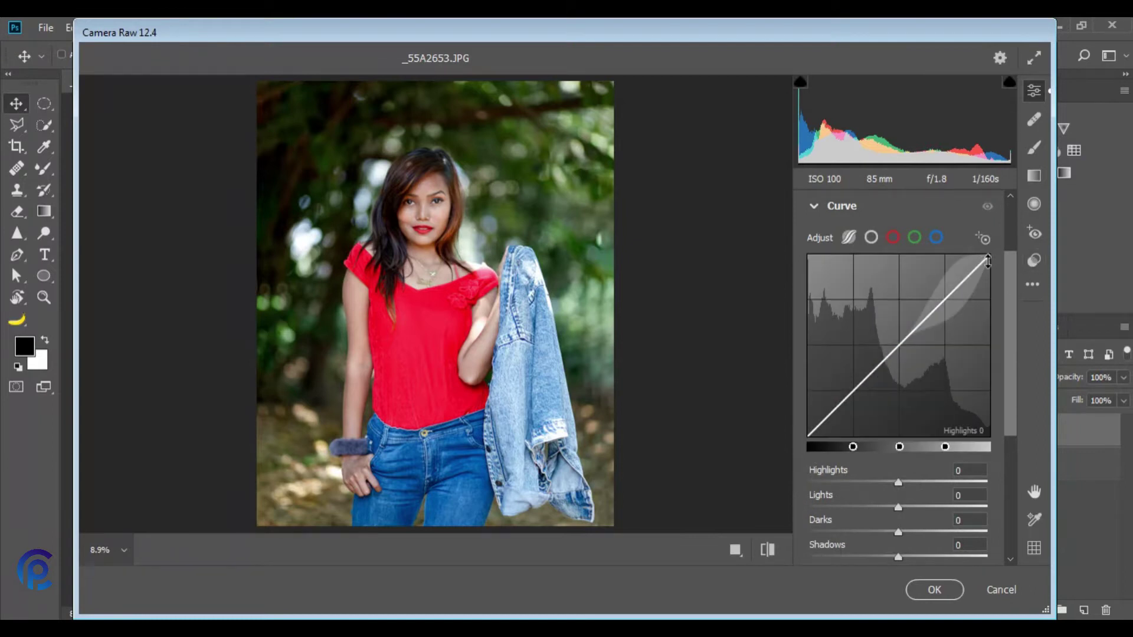
pyautogui.click(871, 240)
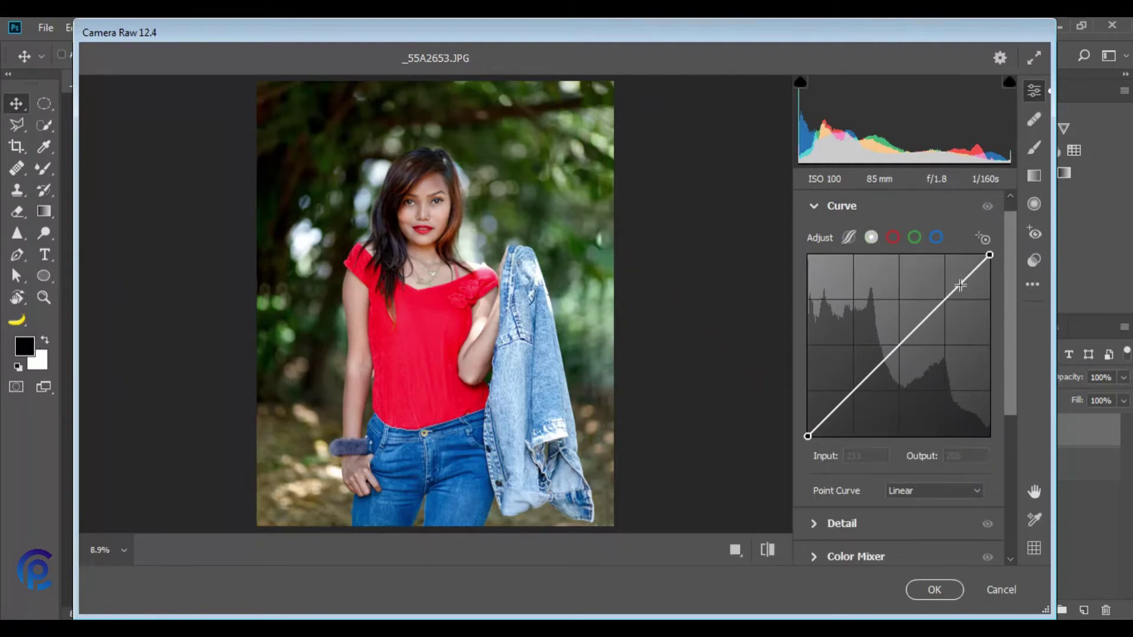
pyautogui.moveTo(946, 298); pyautogui.dragTo(946, 290)
pyautogui.moveTo(896, 337); pyautogui.dragTo(899, 348)
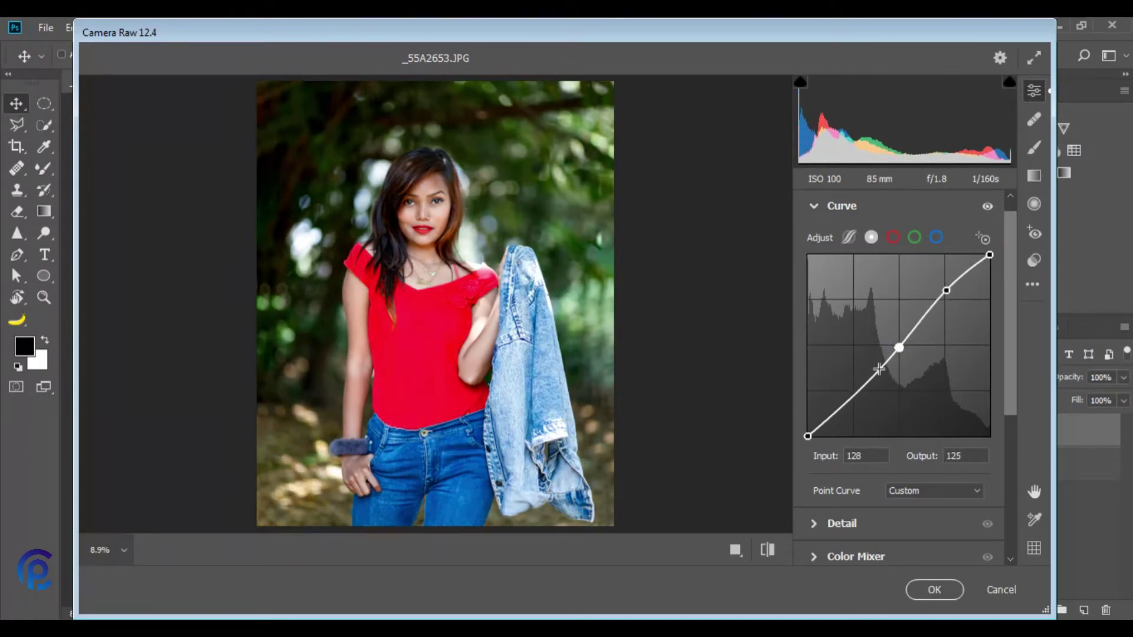
# Shift the curve's black point slightly inward, add a shadow point at 68/69, set the highlight point to 192/206 and slightly lower the white point.
pyautogui.moveTo(808, 436); pyautogui.dragTo(812, 437)
pyautogui.moveTo(853, 401); pyautogui.dragTo(855, 387)
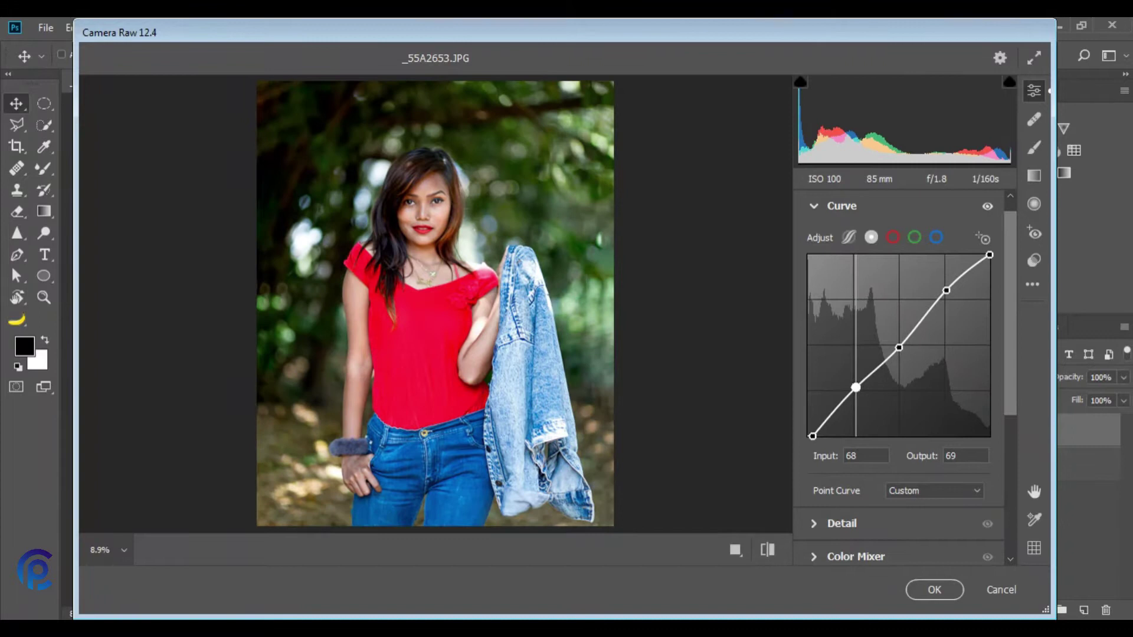
pyautogui.click(945, 290)
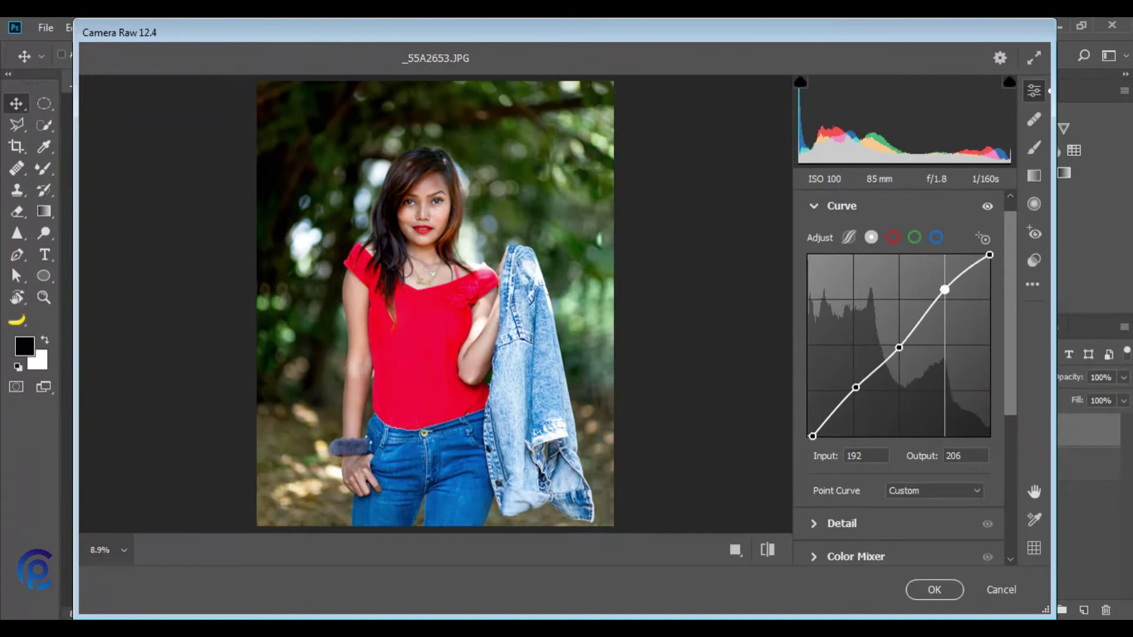
pyautogui.moveTo(989, 255)
pyautogui.mouseDown()
pyautogui.moveTo(993, 276)
pyautogui.moveTo(981, 254)
pyautogui.moveTo(949, 253)
pyautogui.moveTo(988, 257)
pyautogui.mouseUp()
pyautogui.click(736, 550)
pyautogui.click(736, 549)
pyautogui.click(736, 549)
pyautogui.click(735, 549)
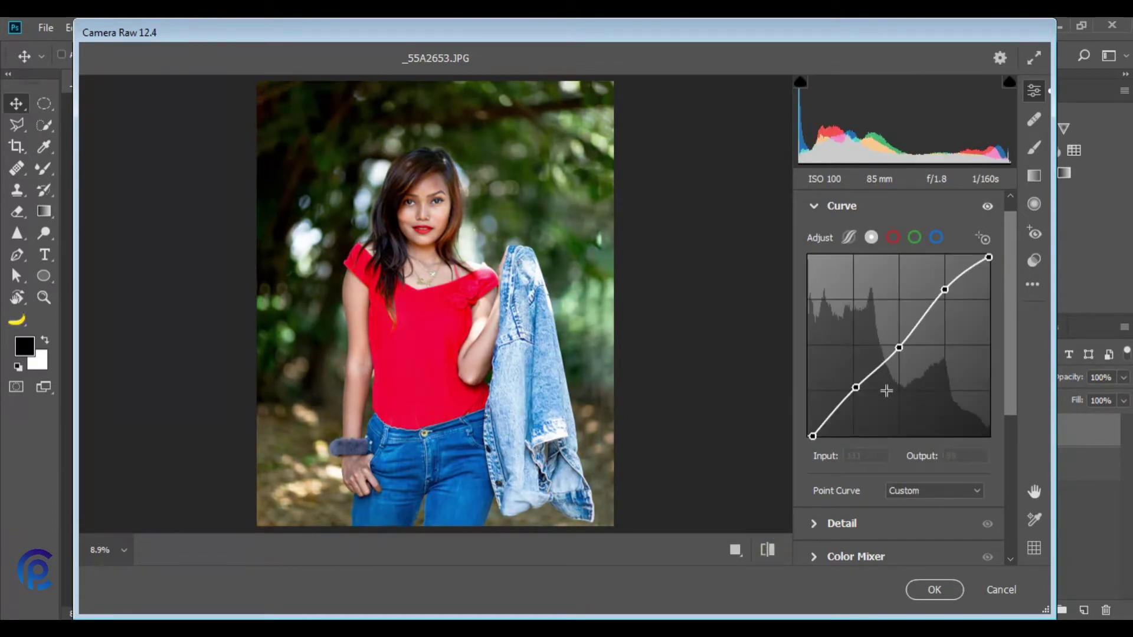
# Set Sharpening to 20, Noise Reduction to 10 and Color Noise Reduction to 10 in the detail settings.
pyautogui.scroll(-2, 885, 407)
pyautogui.click(819, 405)
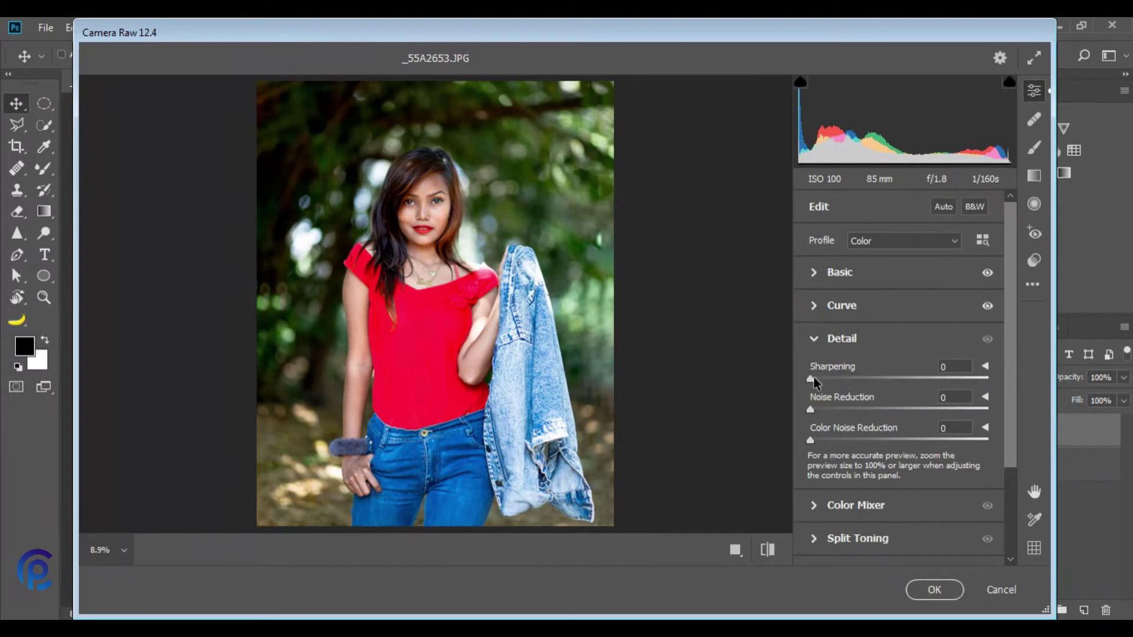
pyautogui.moveTo(833, 381); pyautogui.dragTo(819, 441)
pyautogui.moveTo(828, 378); pyautogui.dragTo(833, 381)
# Set the Color Mixer hues to Yellows +43, Greens +6, Aquas +19 and Blues -2, and compare before and after.
pyautogui.scroll(-2, 880, 437)
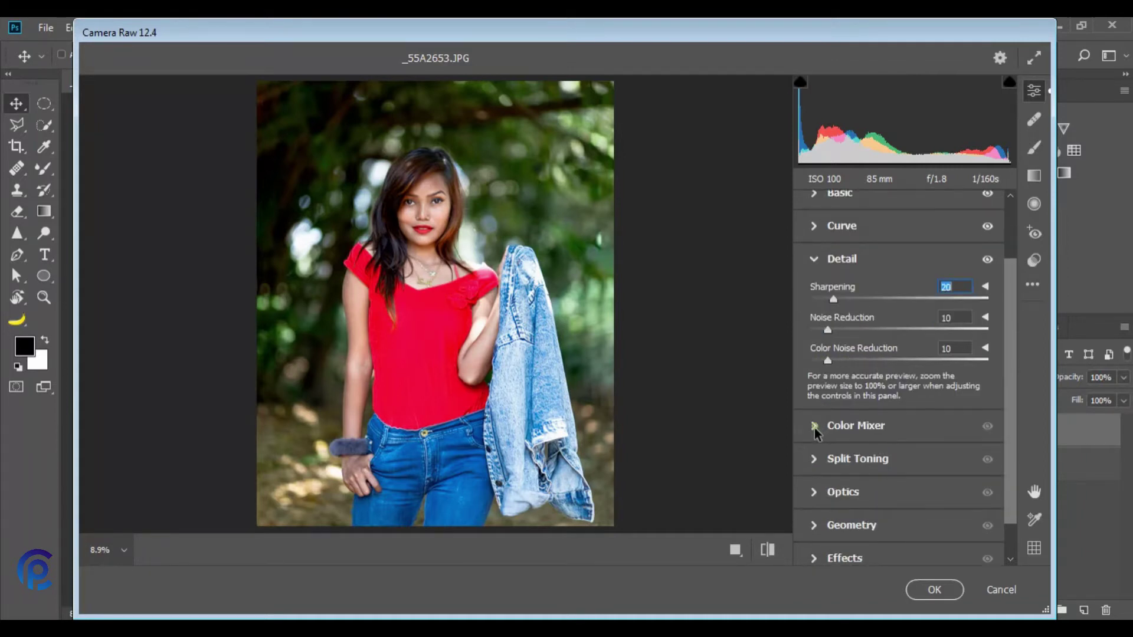
pyautogui.click(814, 426)
pyautogui.moveTo(897, 385); pyautogui.dragTo(930, 415)
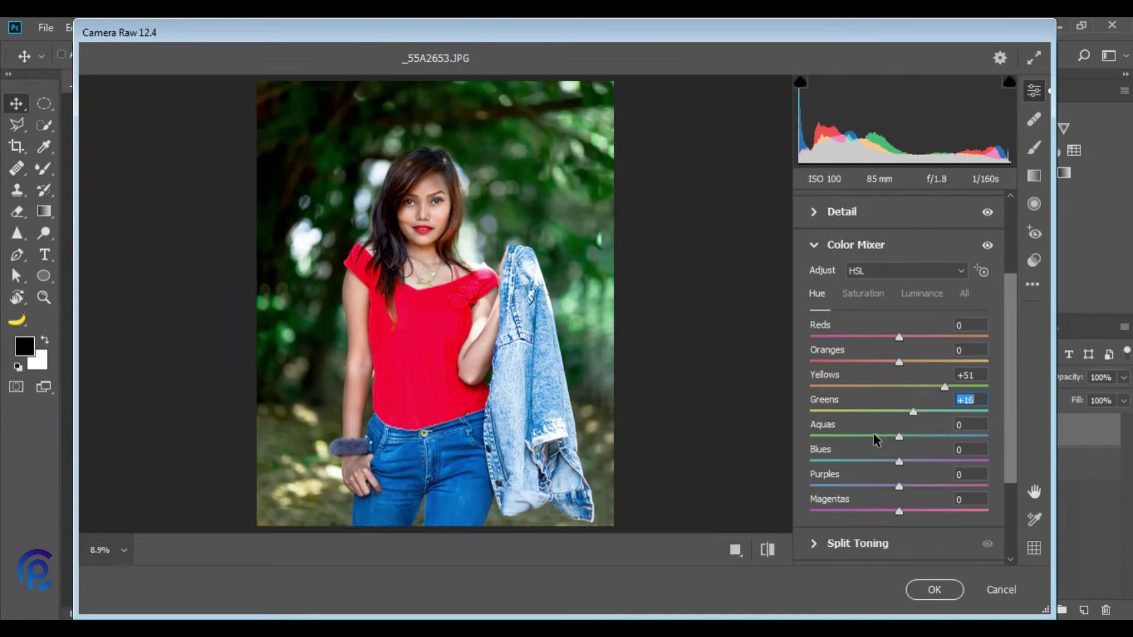
pyautogui.moveTo(897, 438); pyautogui.dragTo(893, 470)
pyautogui.moveTo(945, 388); pyautogui.dragTo(914, 416)
pyautogui.click(767, 550)
pyautogui.click(768, 550)
# Raise the Color Mixer saturation to Yellows +30, Greens +22 and Oranges +18.
pyautogui.scroll(-3, 938, 449)
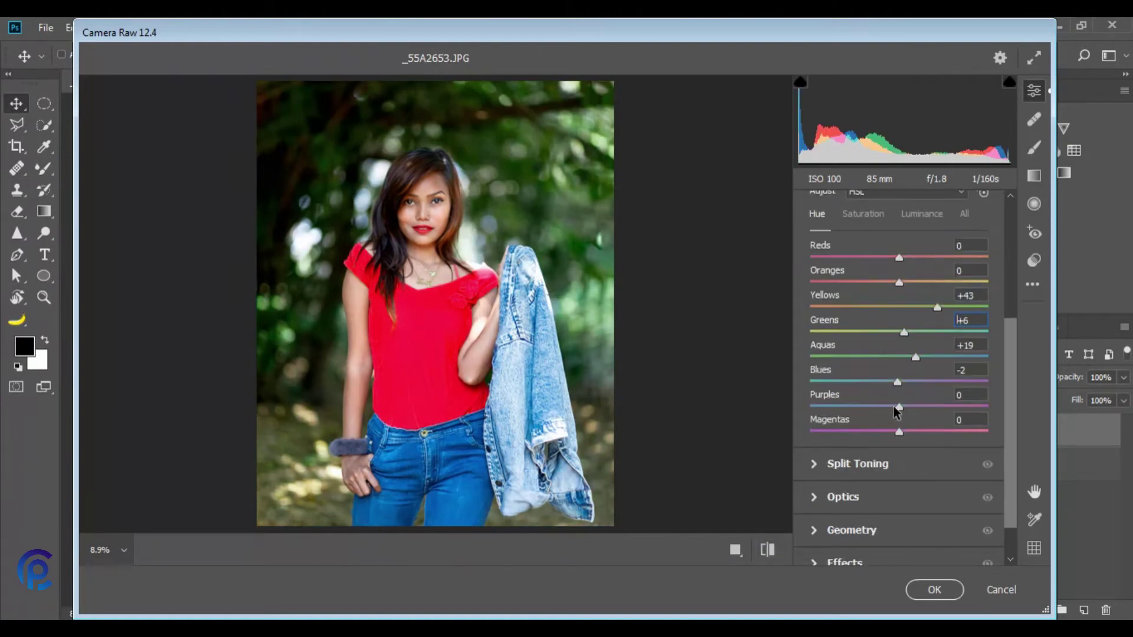
pyautogui.click(868, 216)
pyautogui.moveTo(899, 306); pyautogui.dragTo(918, 331)
pyautogui.moveTo(899, 283); pyautogui.dragTo(911, 284)
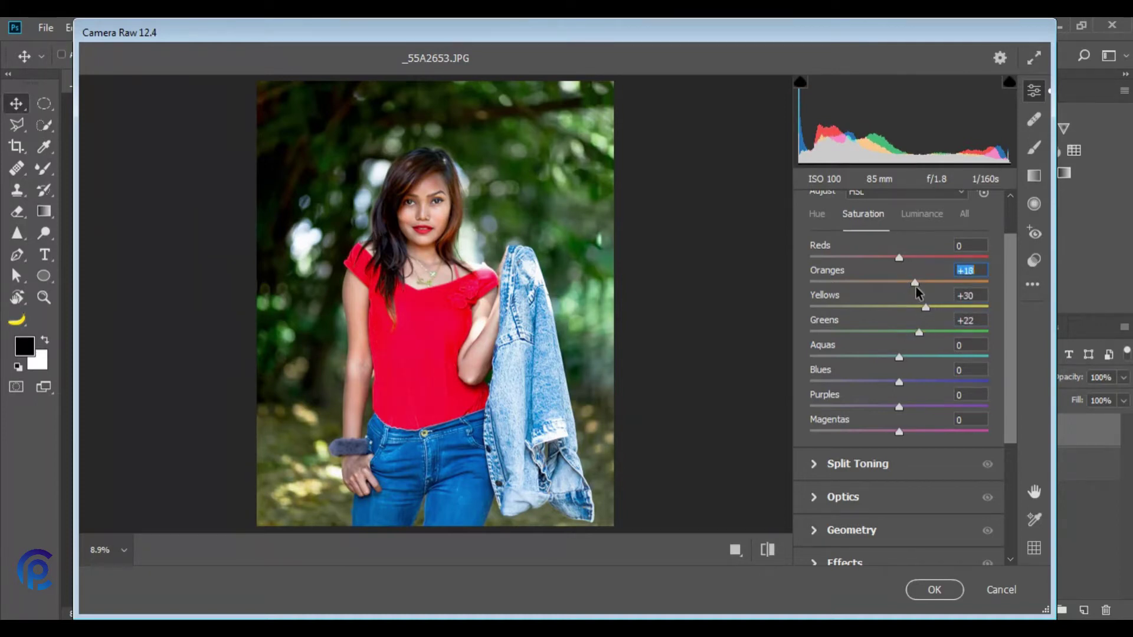
# Change the Oranges saturation to +7 and the Reds saturation to +3, and compare the photo before and after.
pyautogui.click(920, 214)
pyautogui.moveTo(907, 281)
pyautogui.mouseDown()
pyautogui.moveTo(895, 261)
pyautogui.moveTo(904, 266)
pyautogui.mouseUp()
pyautogui.click(863, 214)
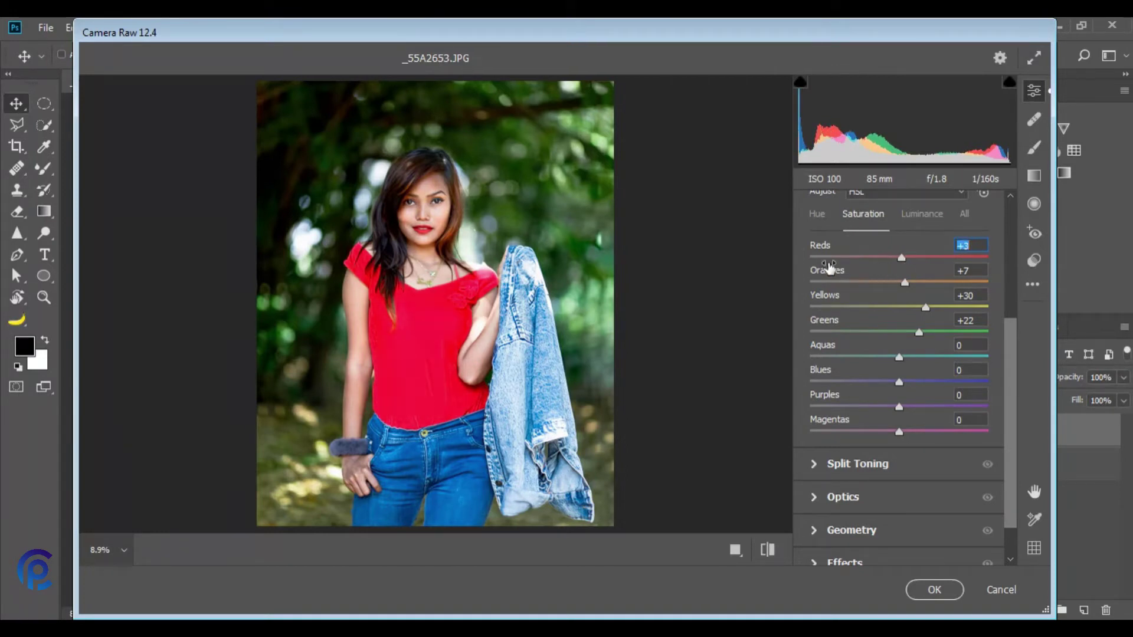
pyautogui.click(773, 553)
pyautogui.click(773, 553)
pyautogui.click(773, 552)
pyautogui.click(773, 553)
# Set the Purples saturation to -1 and the Aquas saturation to -8 in the Color Mixer.
pyautogui.moveTo(899, 406); pyautogui.dragTo(875, 407)
pyautogui.write('-1')
pyautogui.moveTo(898, 357); pyautogui.dragTo(915, 357)
pyautogui.write('-1')
pyautogui.write('-8')
# Set the Split Toning highlights to Hue 220 and Saturation 10.
pyautogui.scroll(-2, 912, 448)
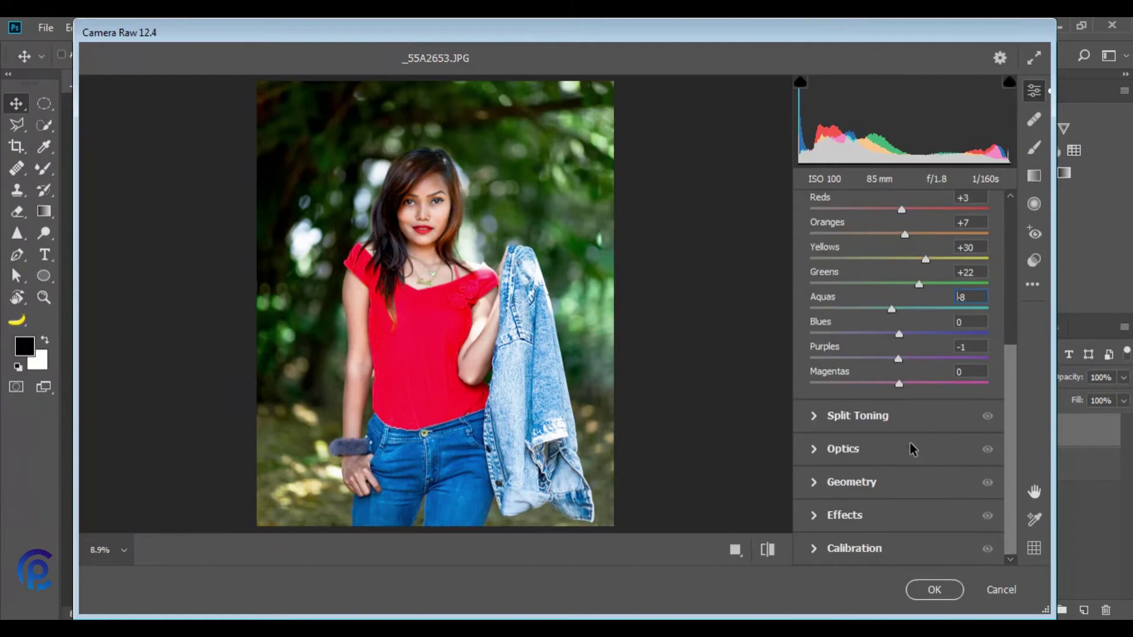
pyautogui.click(812, 416)
pyautogui.scroll(-1, 876, 447)
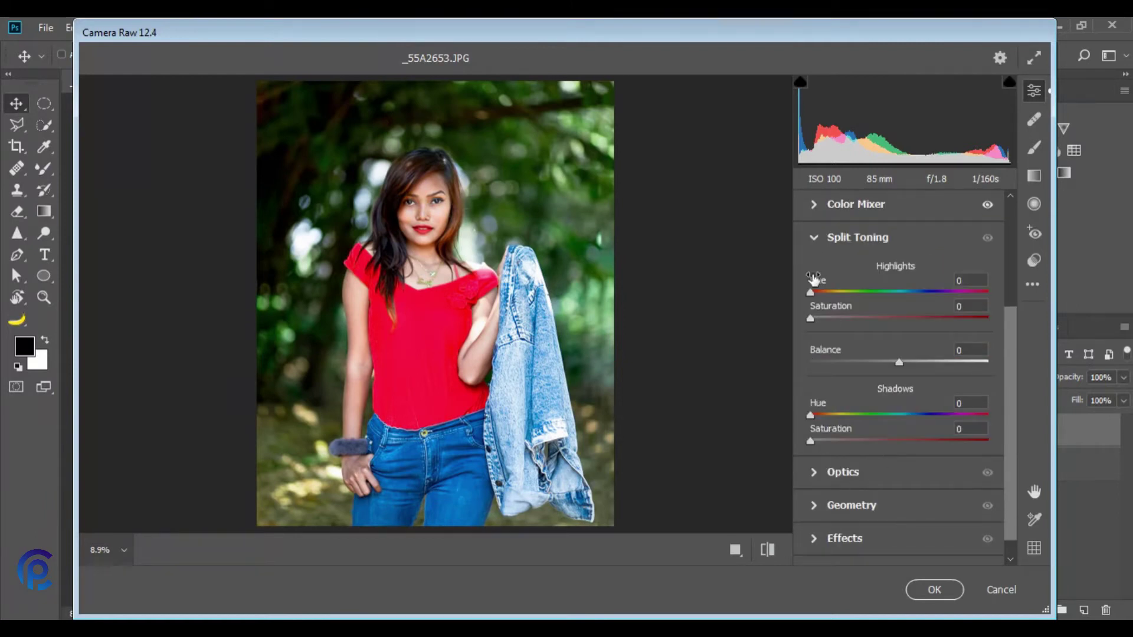
pyautogui.click(811, 293)
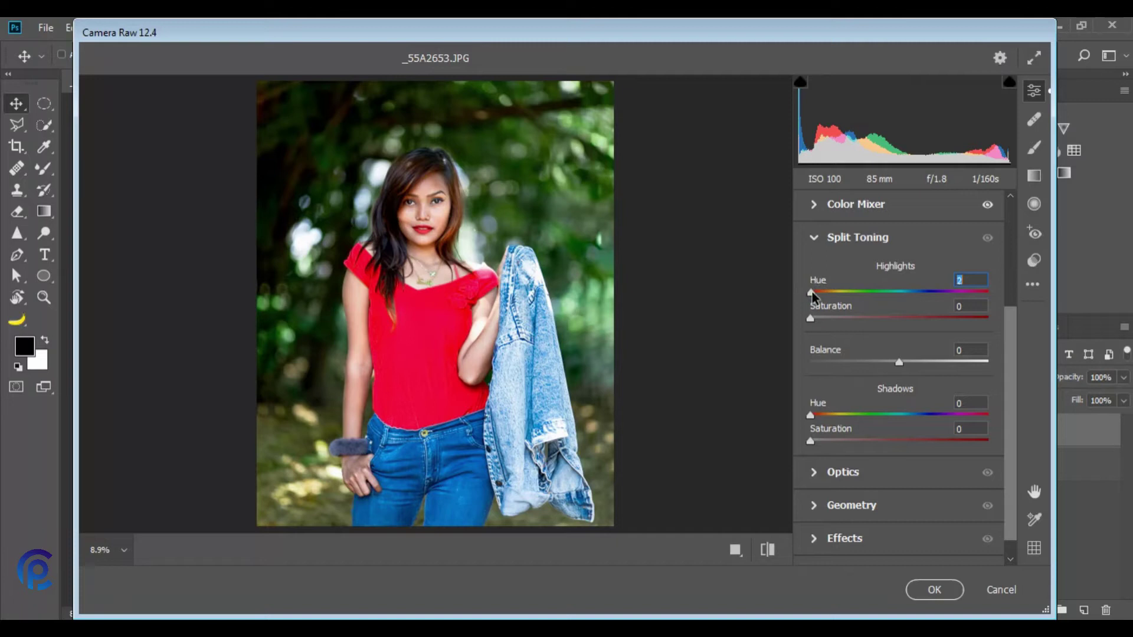
pyautogui.moveTo(819, 292); pyautogui.dragTo(907, 298)
pyautogui.write('220')
pyautogui.click(962, 308)
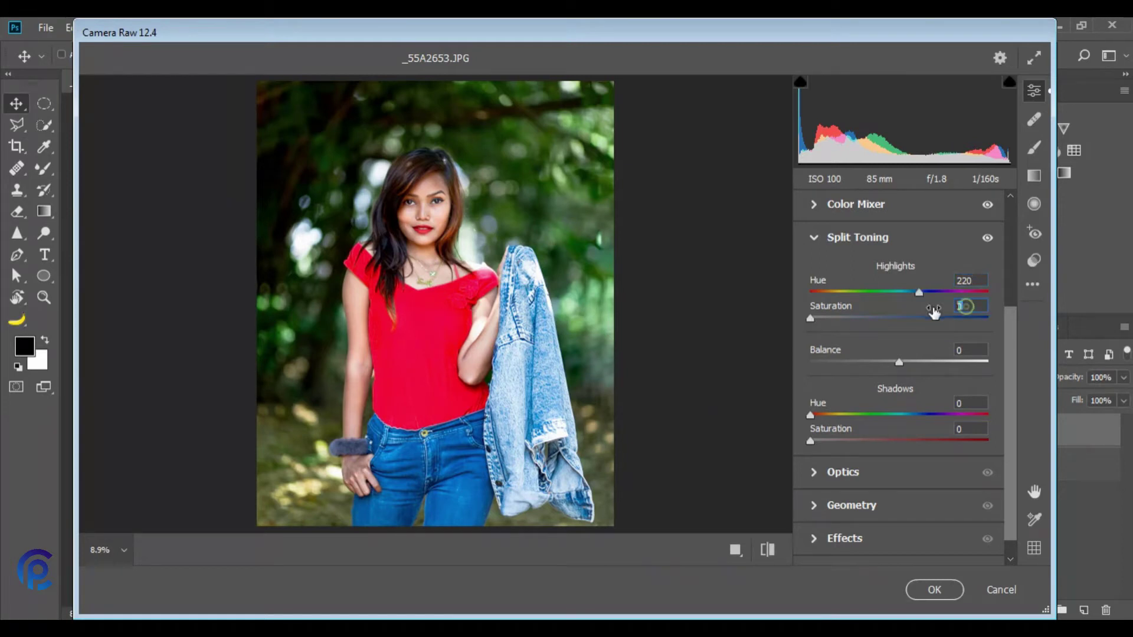
pyautogui.write('10')
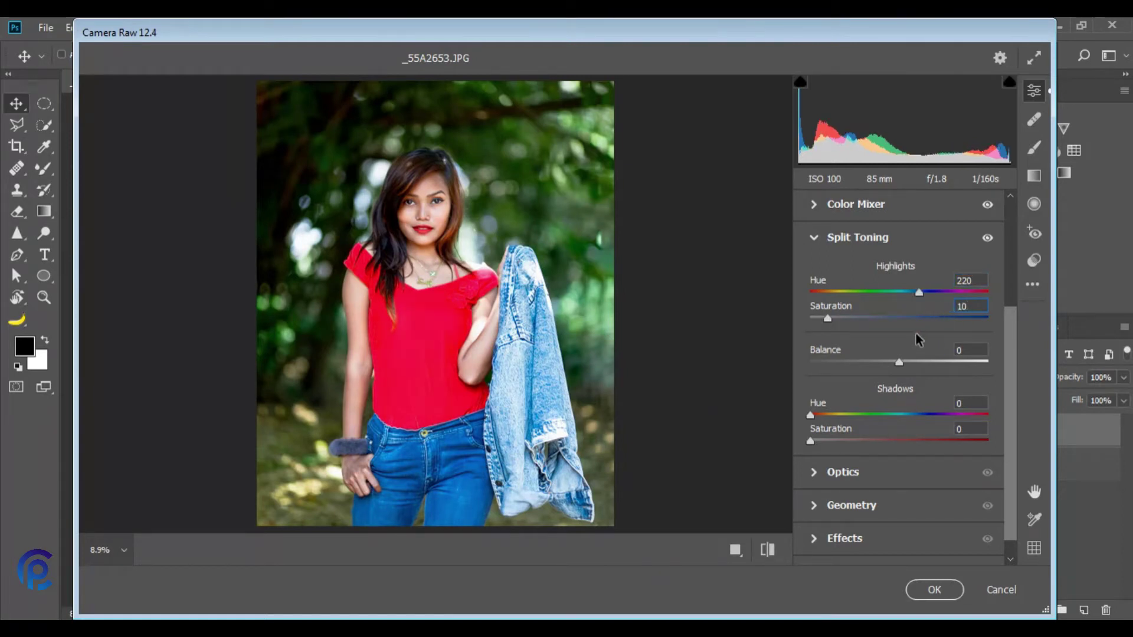
# Set the Split Toning balance to -19 and its shadows to Hue 200 and Saturation 10, and compare before and after.
pyautogui.moveTo(898, 361); pyautogui.dragTo(880, 362)
pyautogui.write('200')
pyautogui.moveTo(811, 441); pyautogui.dragTo(827, 446)
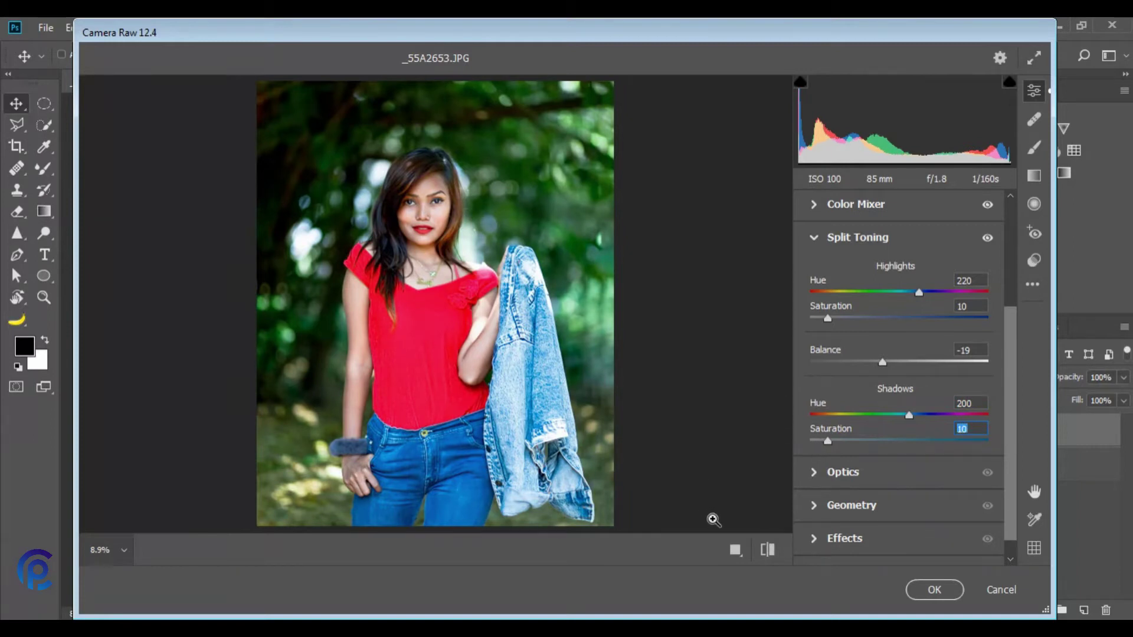
pyautogui.click(767, 549)
pyautogui.click(768, 551)
# Set the Calibration green primary hue to +5, the red primary hue to -6 and the red primary saturation to -4.
pyautogui.keyDown('ctrl'); pyautogui.click(813, 539); pyautogui.keyUp('ctrl')
pyautogui.click(813, 537)
pyautogui.moveTo(897, 443)
pyautogui.mouseDown()
pyautogui.moveTo(870, 448)
pyautogui.moveTo(972, 469)
pyautogui.moveTo(756, 455)
pyautogui.moveTo(912, 449)
pyautogui.moveTo(899, 449)
pyautogui.mouseUp()
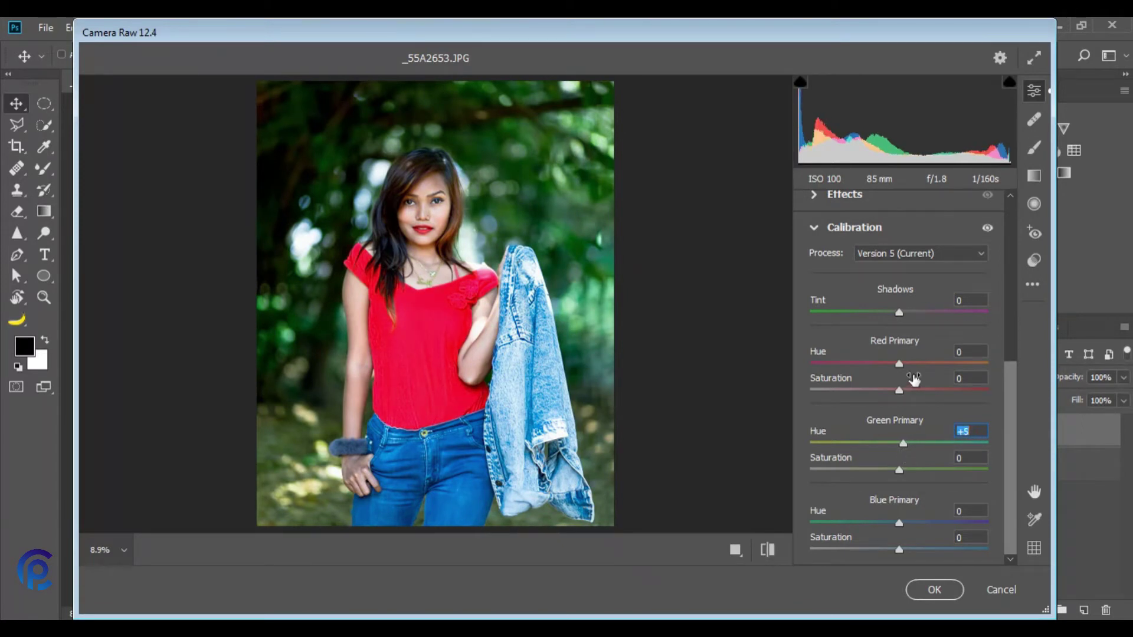
pyautogui.moveTo(898, 365)
pyautogui.mouseDown()
pyautogui.moveTo(908, 371)
pyautogui.moveTo(897, 367)
pyautogui.mouseUp()
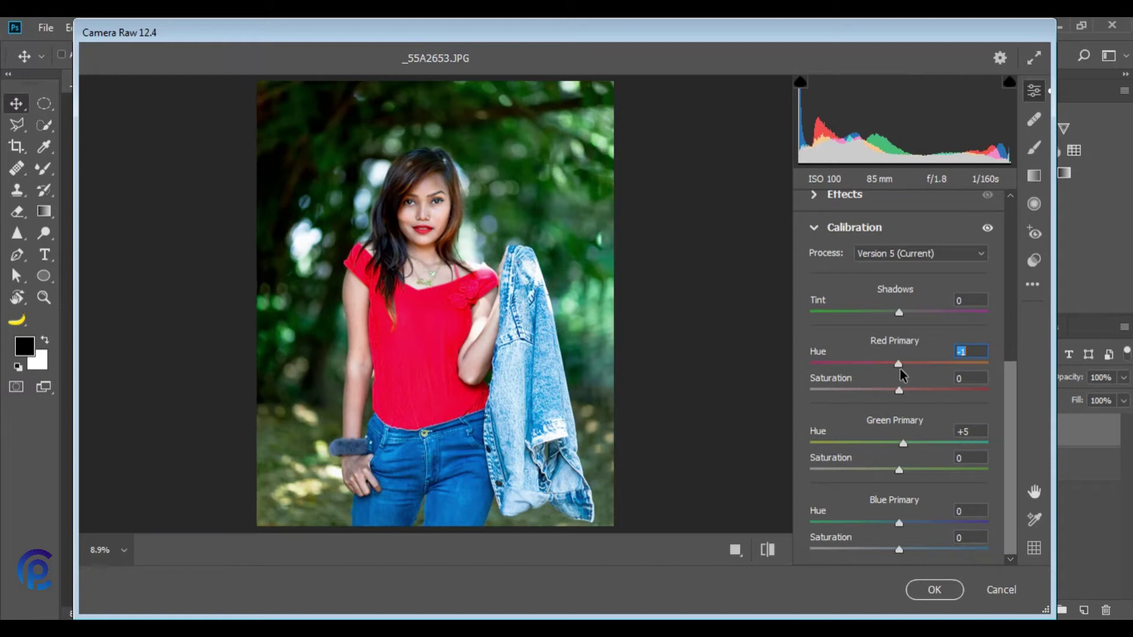
pyautogui.moveTo(901, 369); pyautogui.dragTo(892, 371)
pyautogui.moveTo(898, 390); pyautogui.dragTo(896, 391)
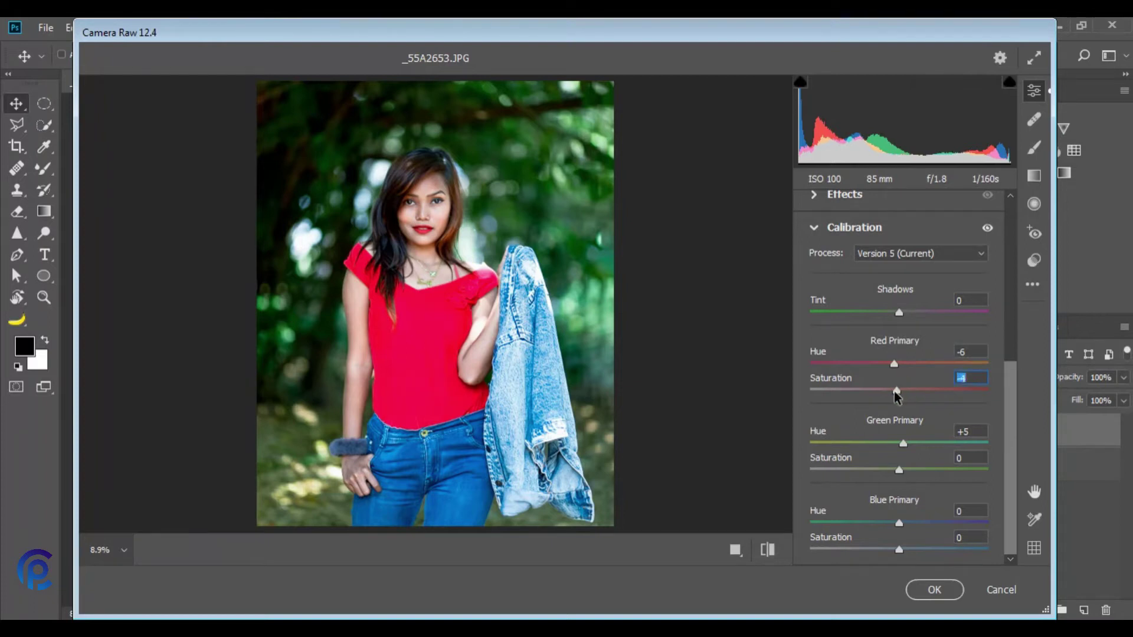
# Set the Calibration blue primary hue to +5 and the blue primary saturation to +4.
pyautogui.moveTo(899, 523)
pyautogui.mouseDown()
pyautogui.moveTo(870, 525)
pyautogui.moveTo(920, 523)
pyautogui.moveTo(888, 524)
pyautogui.mouseUp()
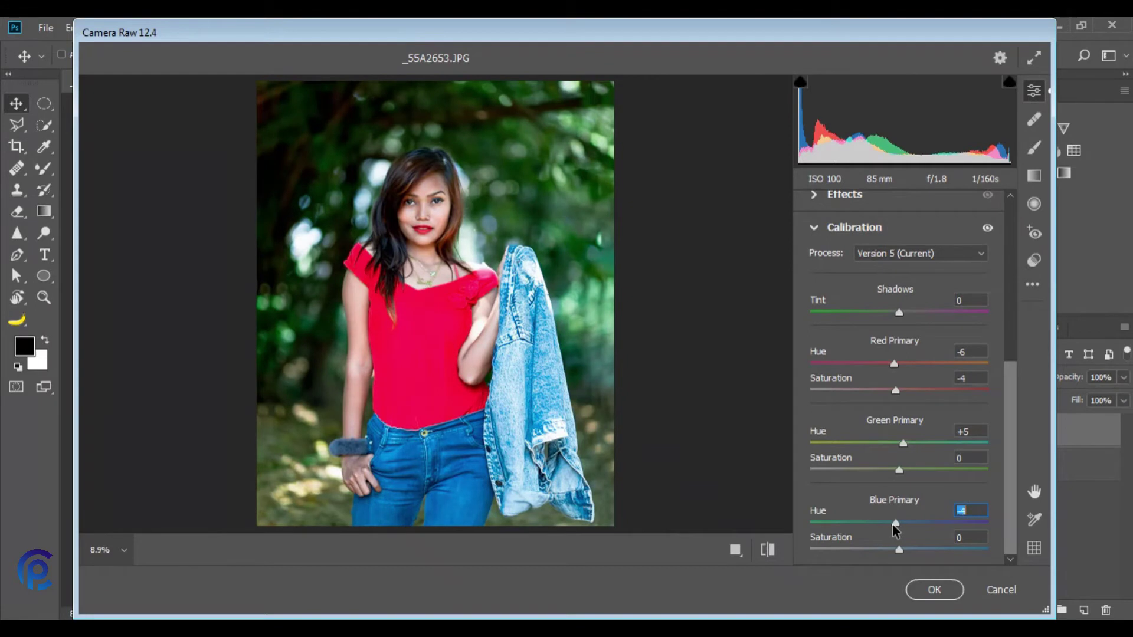
pyautogui.moveTo(892, 524); pyautogui.dragTo(903, 550)
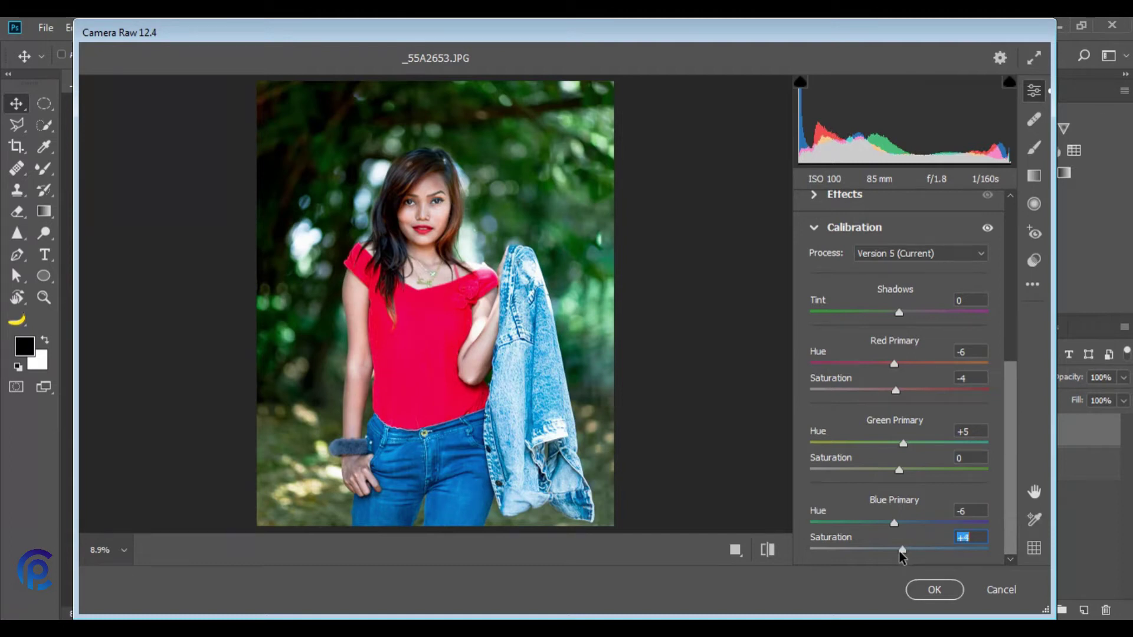
pyautogui.moveTo(894, 524); pyautogui.dragTo(907, 523)
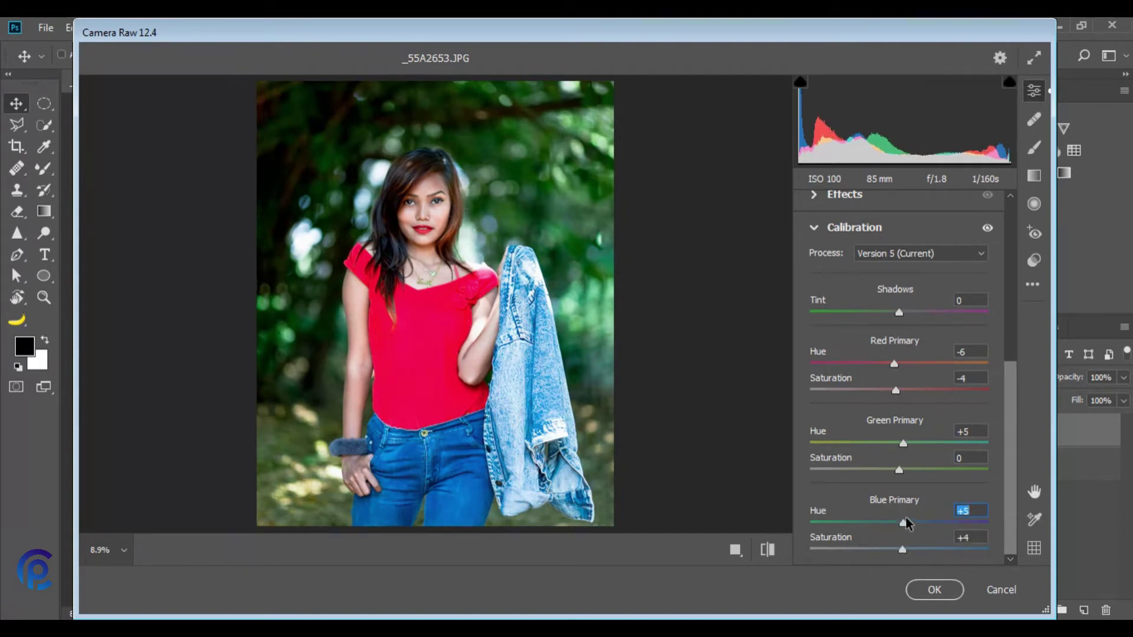
# Set the Calibration green primary hue to -5 and its saturation to +5, and compare before and after.
pyautogui.moveTo(905, 444); pyautogui.dragTo(902, 469)
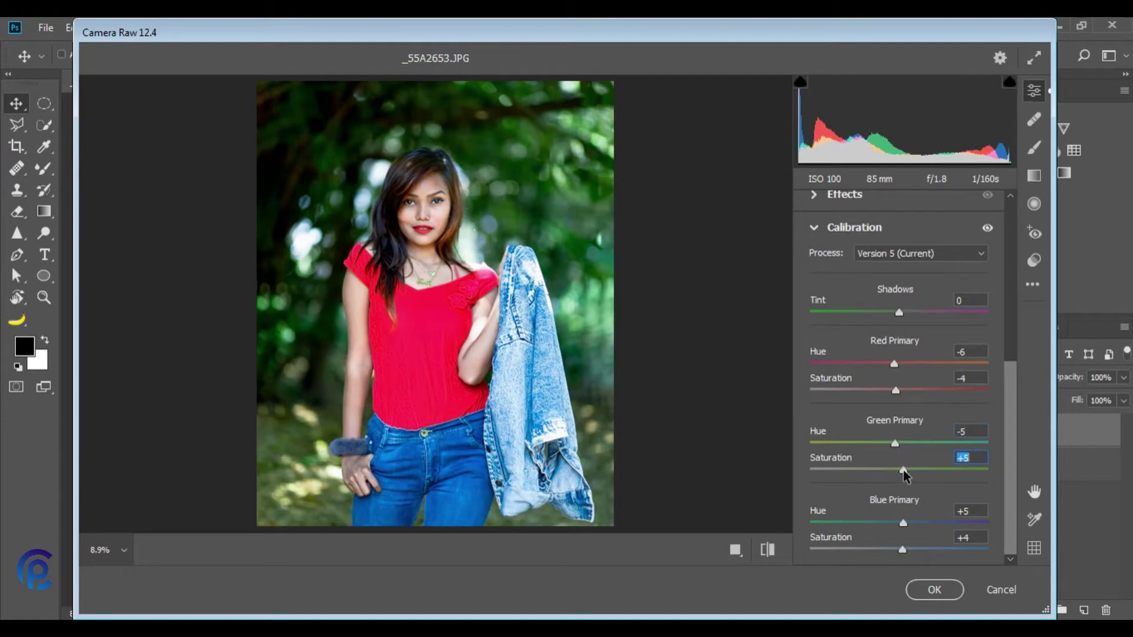
pyautogui.click(769, 554)
pyautogui.click(769, 554)
pyautogui.click(769, 553)
pyautogui.click(769, 555)
pyautogui.click(768, 554)
pyautogui.click(767, 555)
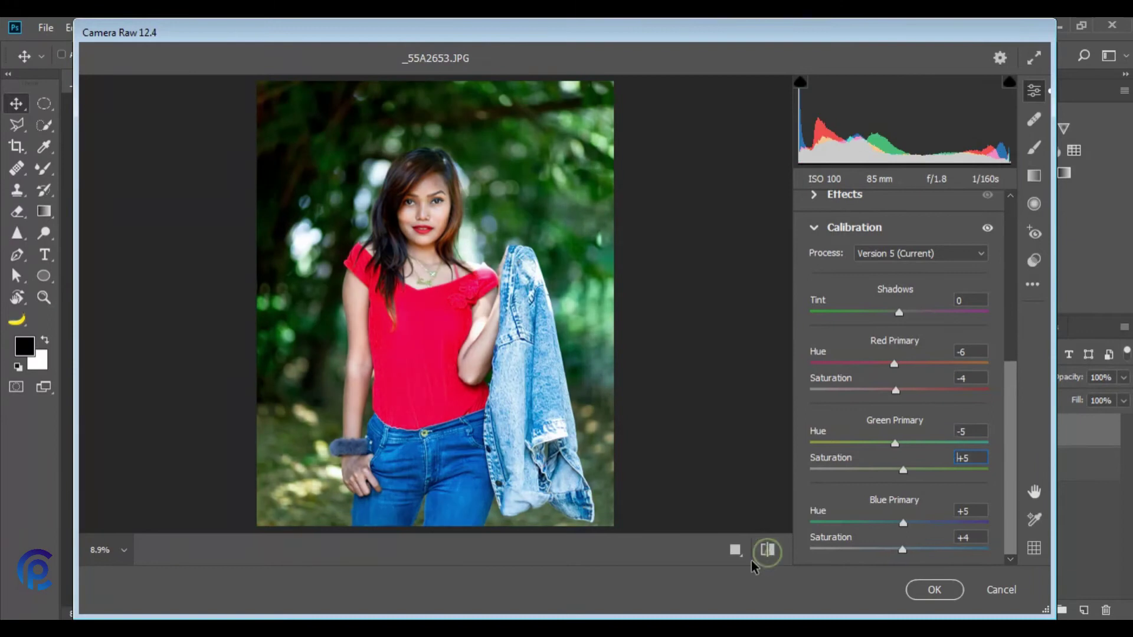
pyautogui.click(894, 364)
# Add an Effects vignette of -25 with Midpoint 65, Roundness -15, Feather 67 and Highlights 100.
pyautogui.click(820, 229)
pyautogui.click(830, 506)
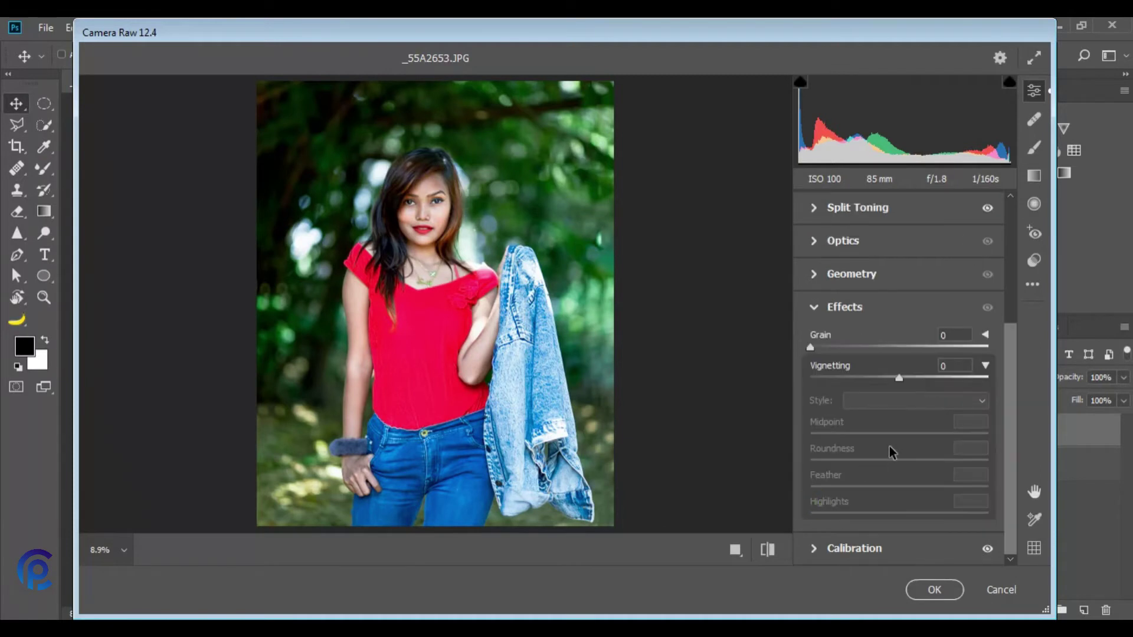
pyautogui.moveTo(893, 375); pyautogui.dragTo(877, 379)
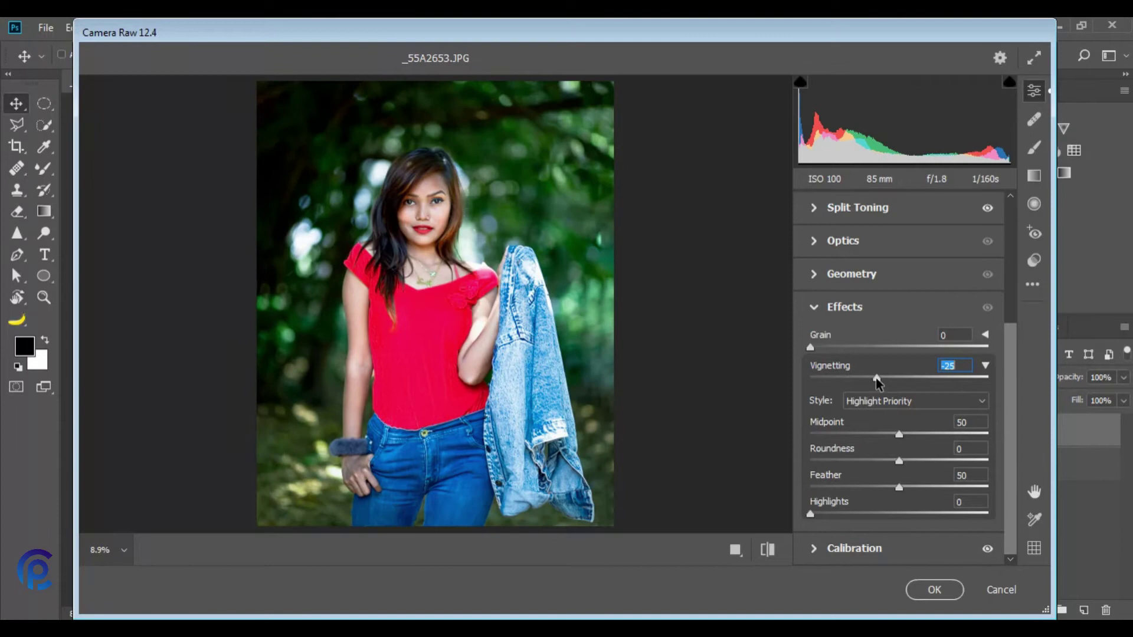
pyautogui.moveTo(899, 434); pyautogui.dragTo(925, 435)
pyautogui.moveTo(899, 487); pyautogui.dragTo(886, 464)
pyautogui.click(808, 513)
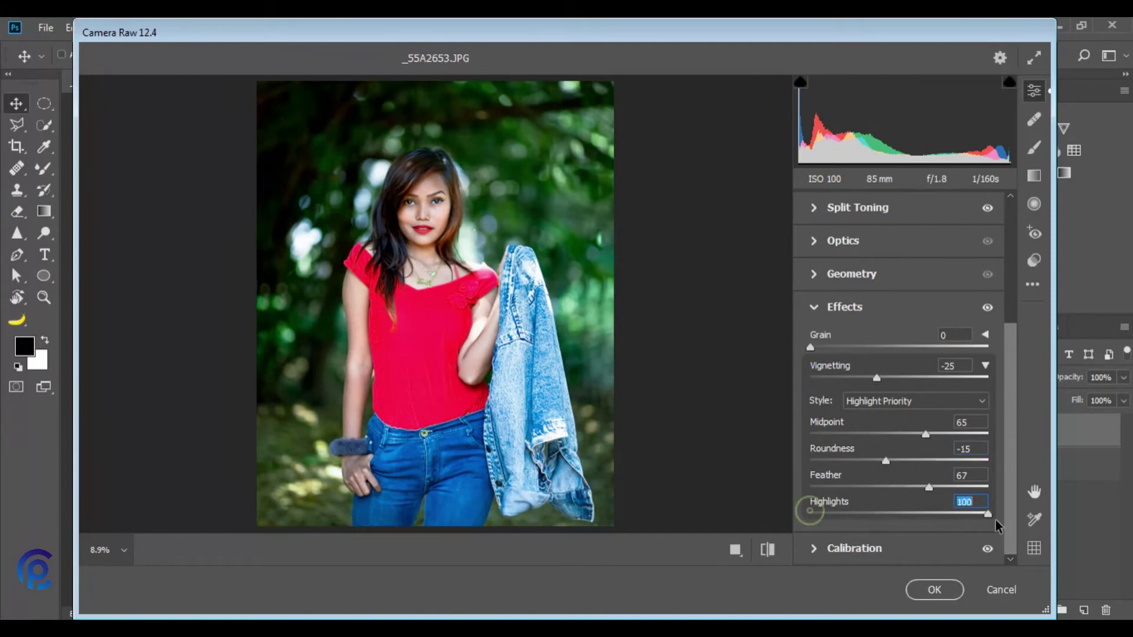
# Compare the vignetted portrait before and after, and examine the woman's face up close.
pyautogui.click(768, 549)
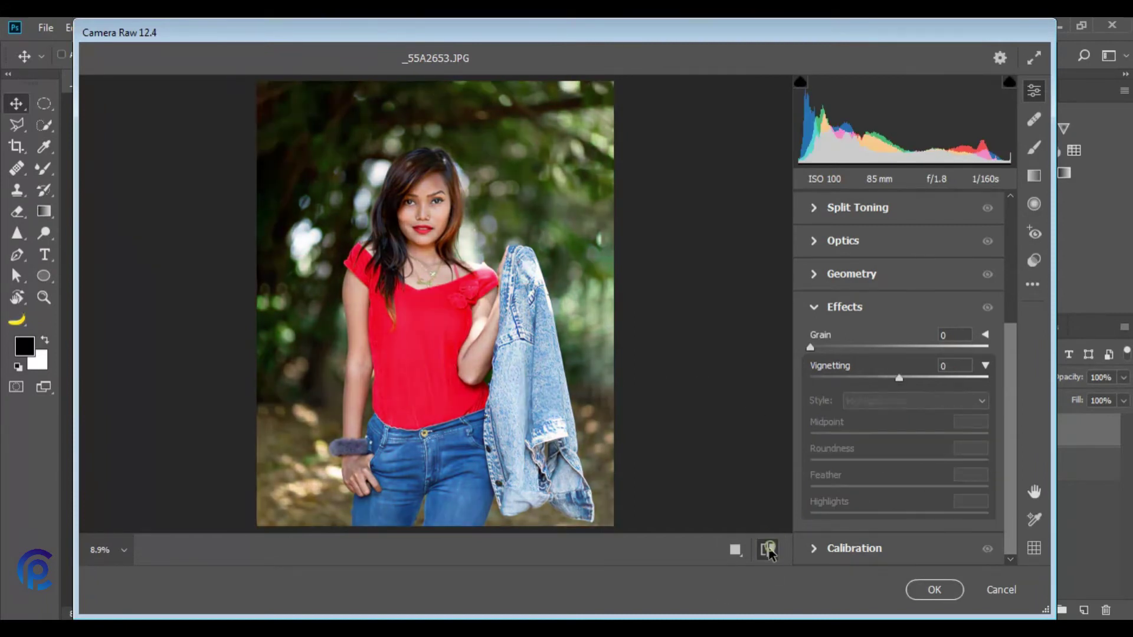
pyautogui.click(767, 550)
pyautogui.click(473, 235)
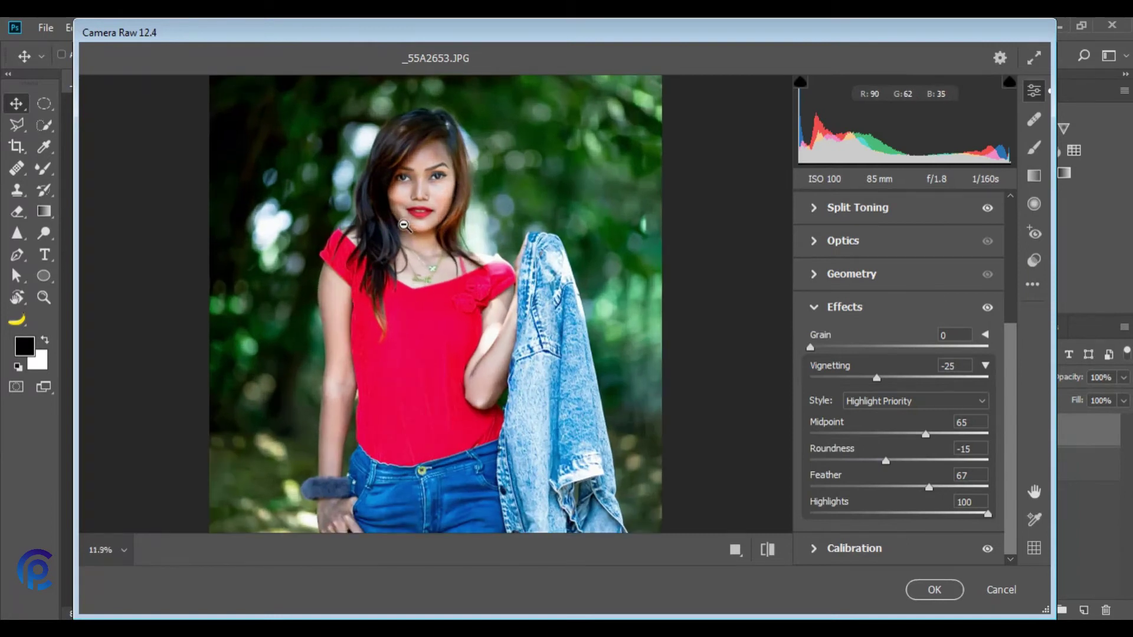
pyautogui.click(423, 214)
pyautogui.scroll(4, 423, 213)
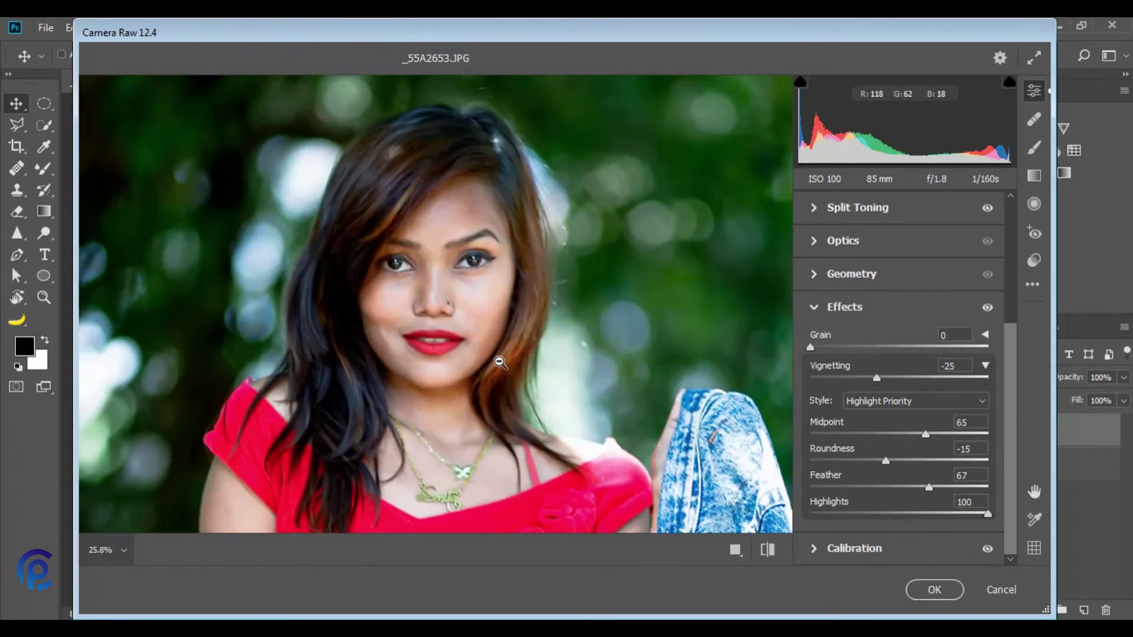
pyautogui.keyDown('alt'); pyautogui.click(494, 323); pyautogui.keyUp('alt')
pyautogui.keyDown('alt'); pyautogui.click(493, 321); pyautogui.keyUp('alt')
pyautogui.keyDown('alt'); pyautogui.click(494, 319); pyautogui.keyUp('alt')
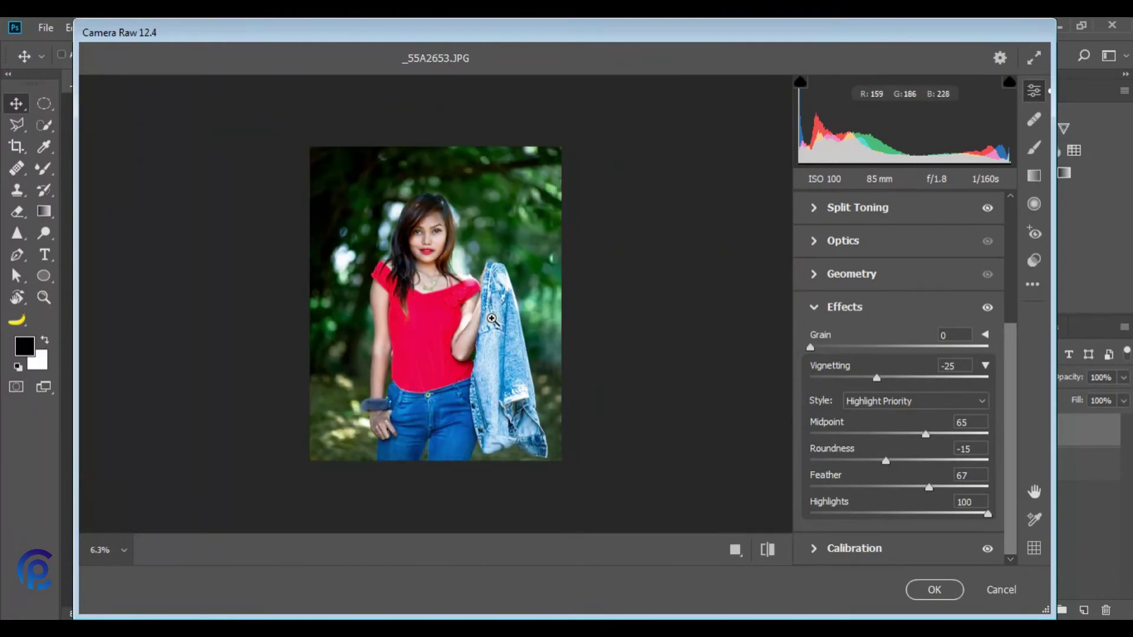
pyautogui.click(493, 319)
pyautogui.click(767, 549)
pyautogui.click(766, 549)
pyautogui.click(767, 550)
pyautogui.click(766, 550)
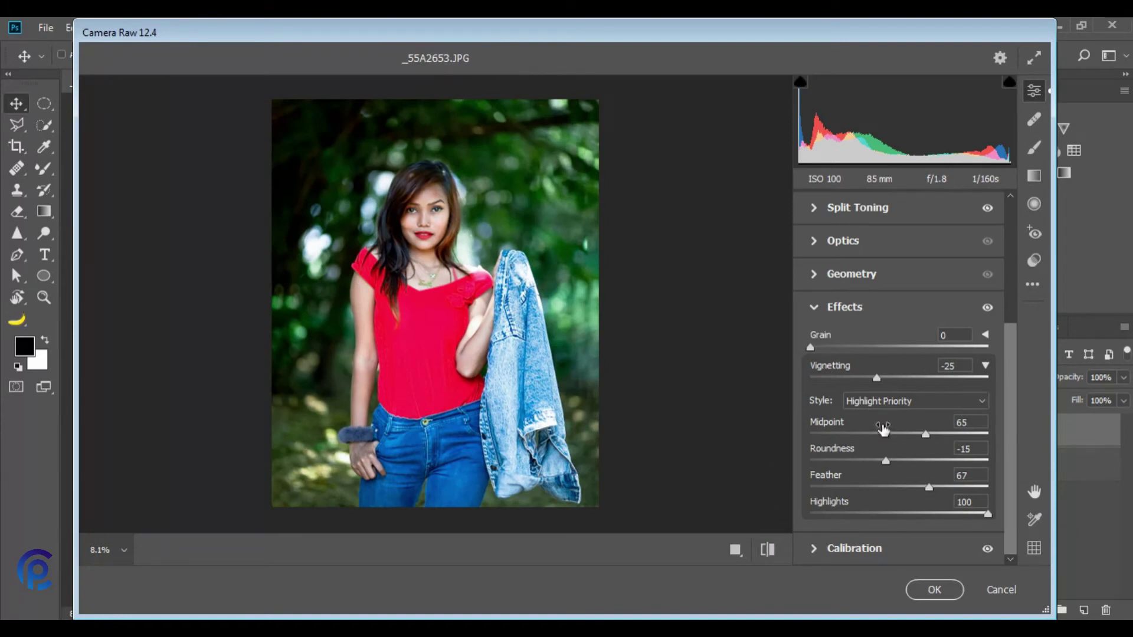
# Set the Color Mixer saturation of Oranges to 0, Blues to +8 and Purples to +16, and compare before and after.
pyautogui.click(816, 312)
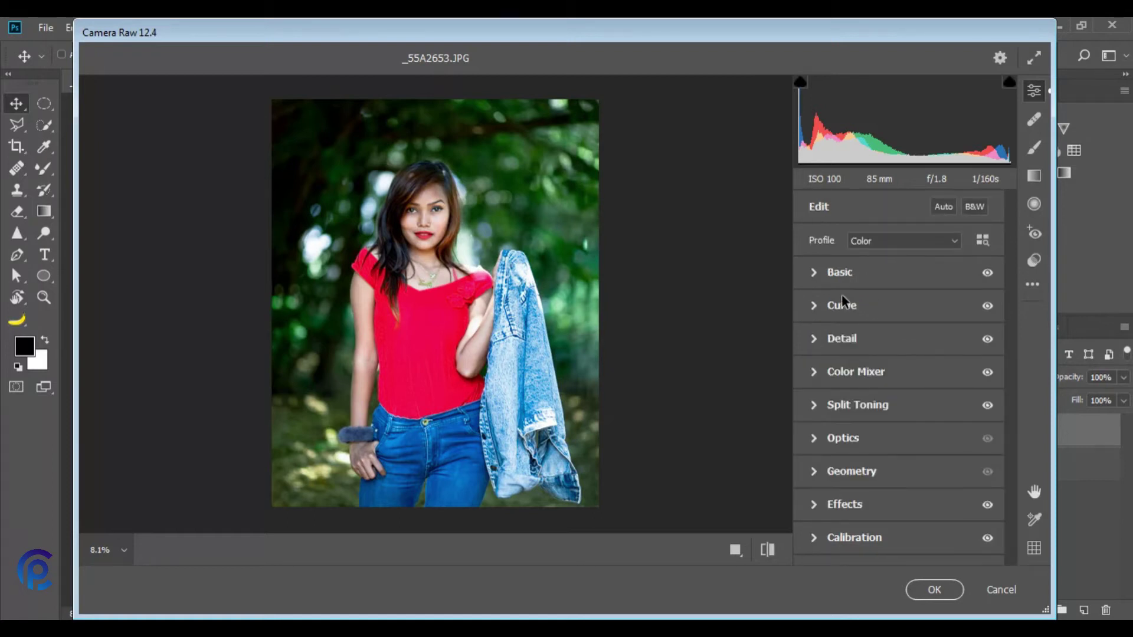
pyautogui.click(817, 506)
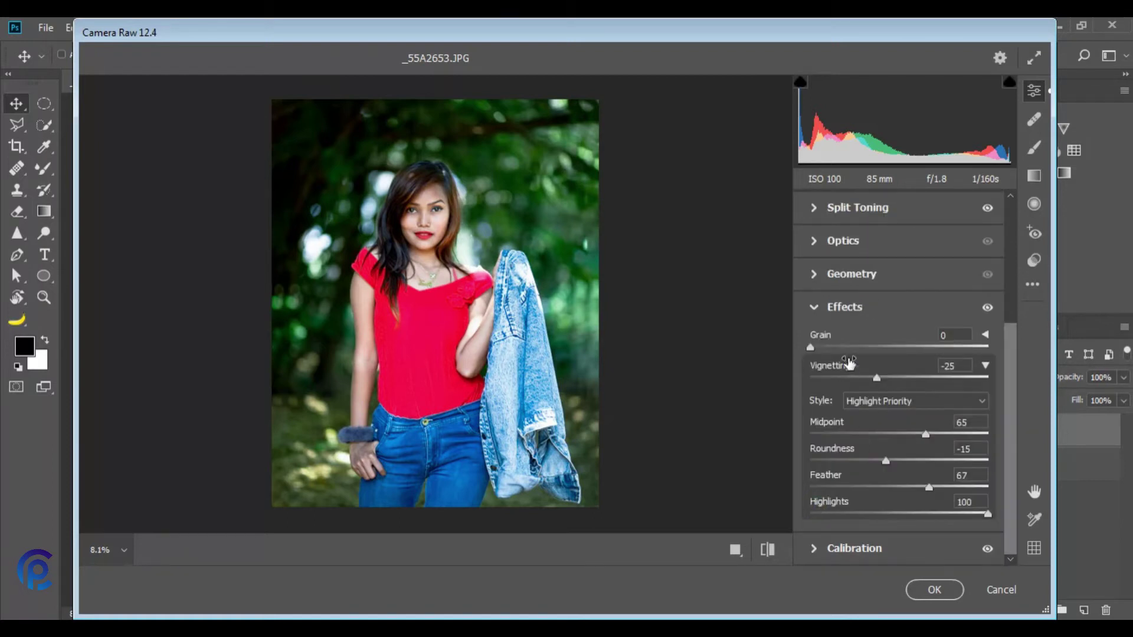
pyautogui.click(814, 308)
pyautogui.click(811, 375)
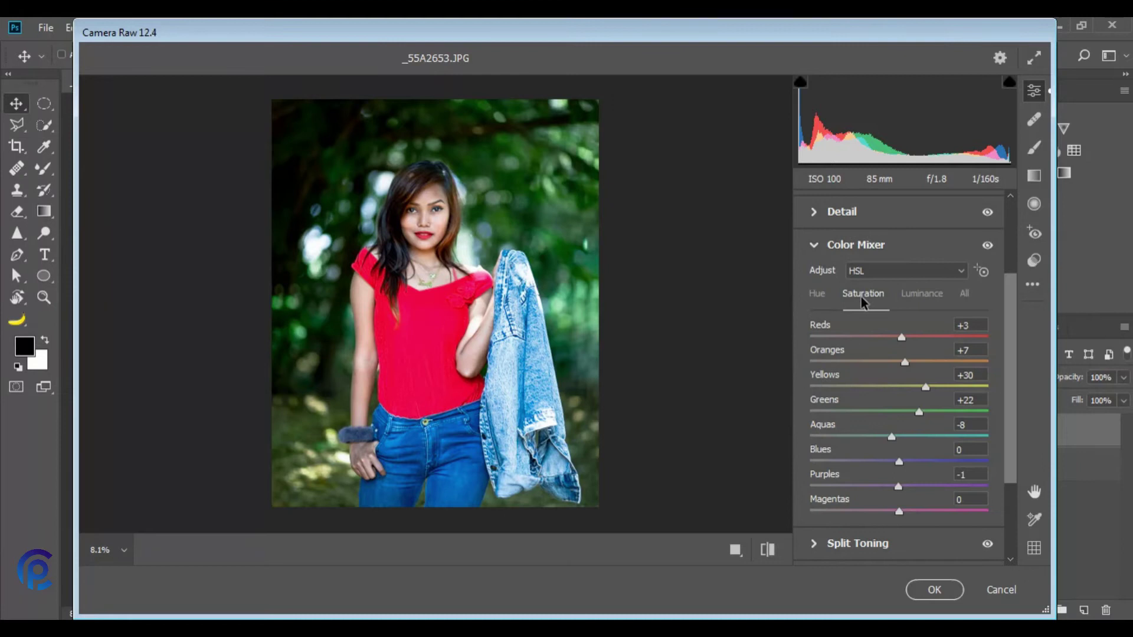
pyautogui.moveTo(902, 364); pyautogui.dragTo(895, 367)
pyautogui.doubleClick(894, 368)
pyautogui.moveTo(899, 463)
pyautogui.mouseDown()
pyautogui.moveTo(869, 465)
pyautogui.moveTo(943, 469)
pyautogui.moveTo(908, 477)
pyautogui.mouseUp()
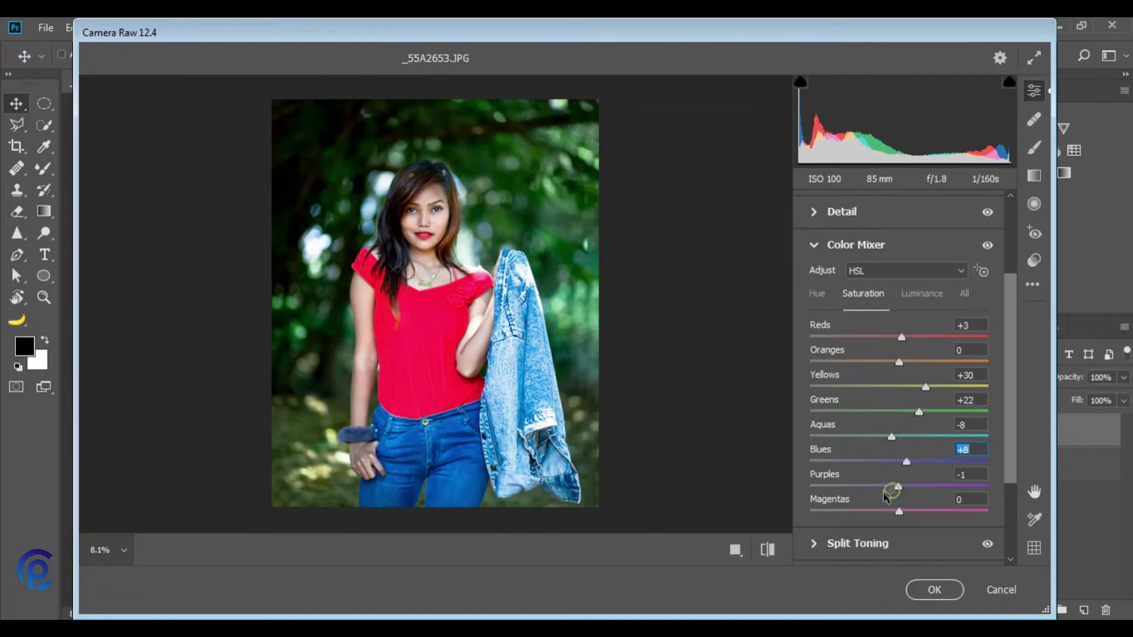
pyautogui.moveTo(900, 487); pyautogui.dragTo(926, 490)
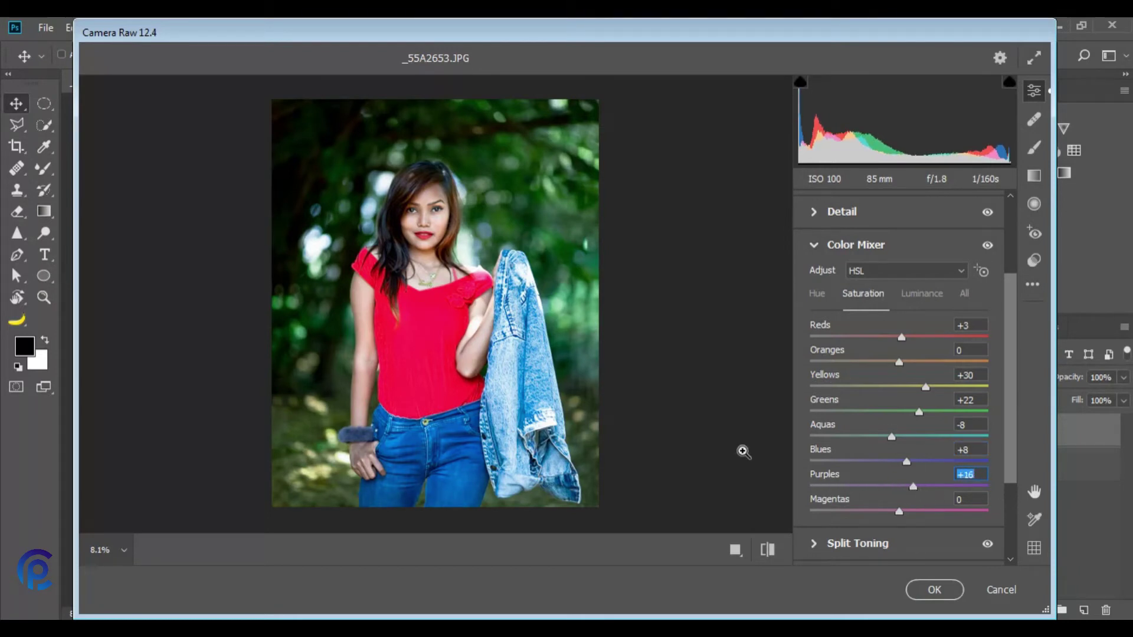
pyautogui.click(769, 552)
pyautogui.click(769, 551)
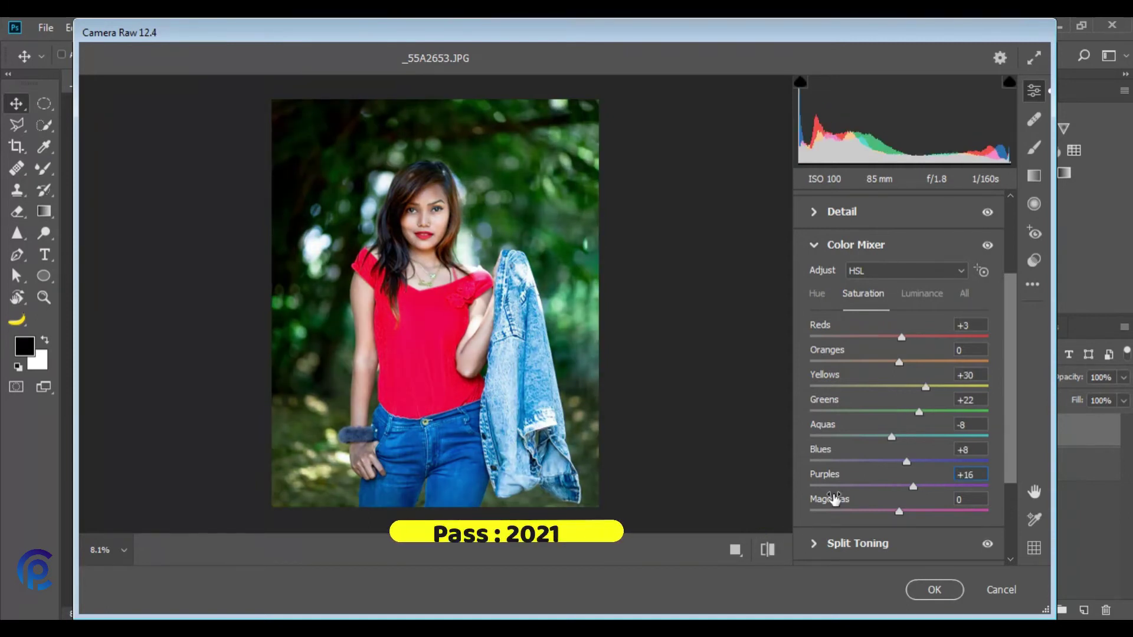
# Fine-tune the Magentas saturation in the Color Mixer.
pyautogui.click(895, 516)
pyautogui.hotkey('shift', 'Up')
pyautogui.press('Up')
pyautogui.hotkey('shift', 'Down')
pyautogui.press('Down')
pyautogui.press('Down')
pyautogui.press('Down')
pyautogui.press('Down')
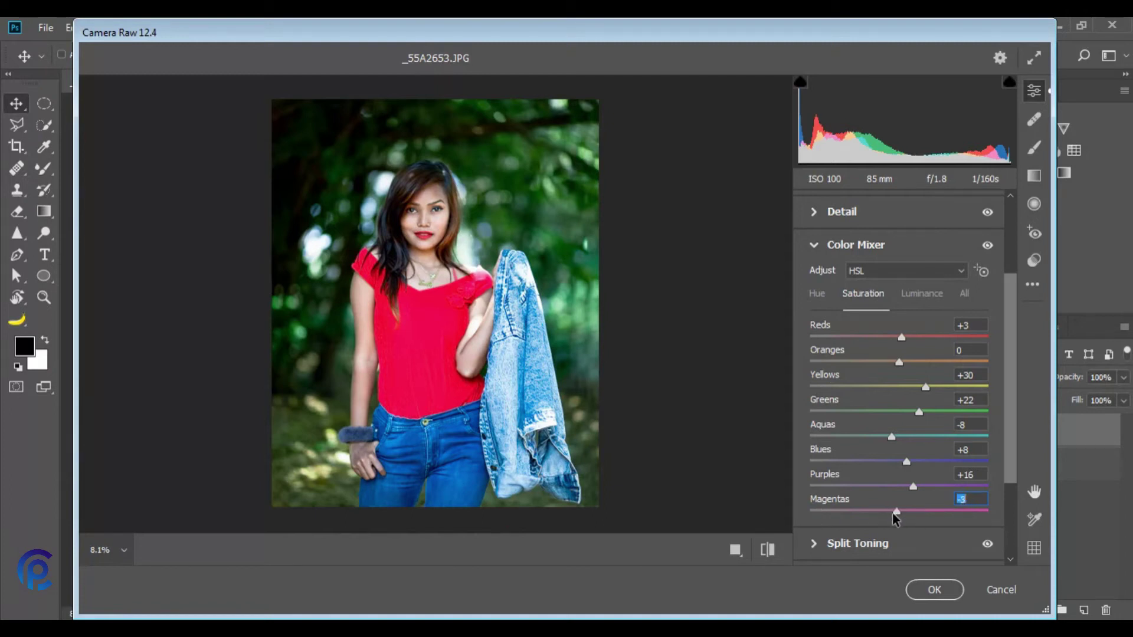
pyautogui.press('Up')
pyautogui.press('Up')
pyautogui.press('Up')
pyautogui.press('Up')
pyautogui.press('Up')
pyautogui.press('Up')
# Set the Basic Highlights to -13 and Shadows to +21.
pyautogui.click(822, 246)
pyautogui.click(818, 277)
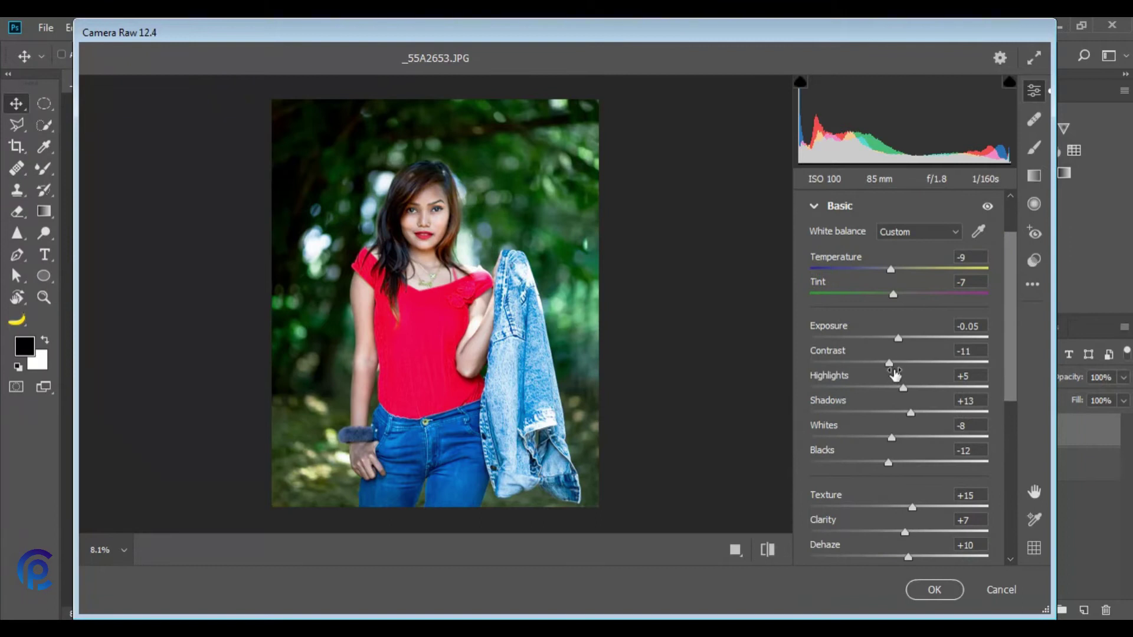
pyautogui.moveTo(899, 391); pyautogui.dragTo(918, 413)
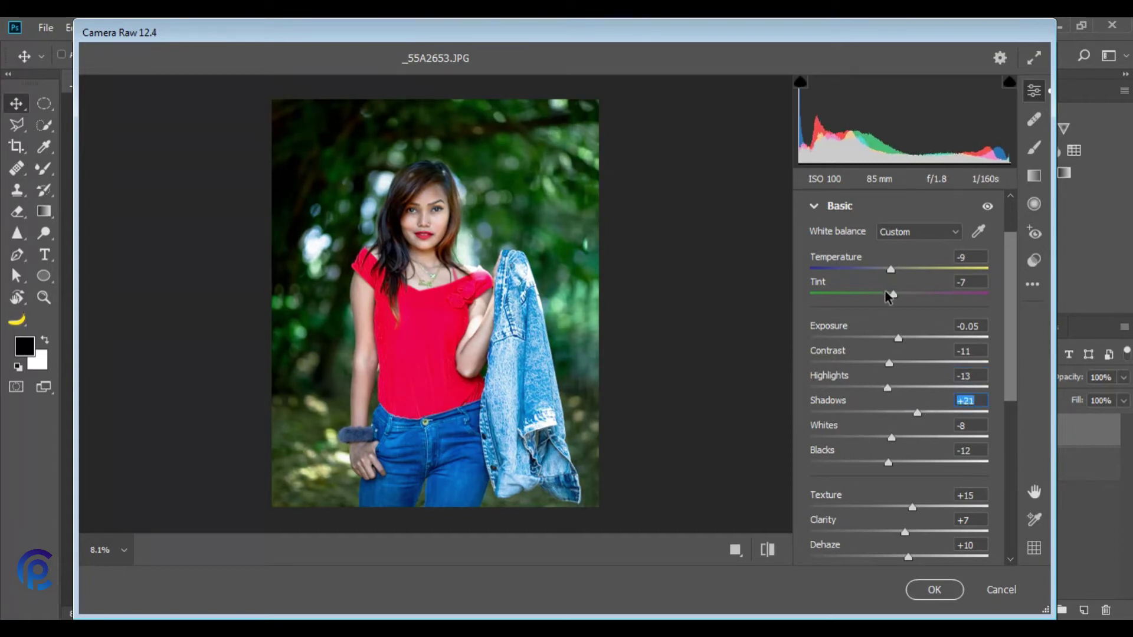
# Set the white balance Tint to 0 and compare the portrait before and after.
pyautogui.moveTo(891, 270)
pyautogui.mouseDown()
pyautogui.moveTo(907, 271)
pyautogui.moveTo(885, 272)
pyautogui.moveTo(898, 295)
pyautogui.moveTo(891, 269)
pyautogui.mouseUp()
pyautogui.click(767, 550)
pyautogui.click(773, 554)
pyautogui.click(768, 550)
pyautogui.scroll(1, 436, 228)
pyautogui.click(436, 228)
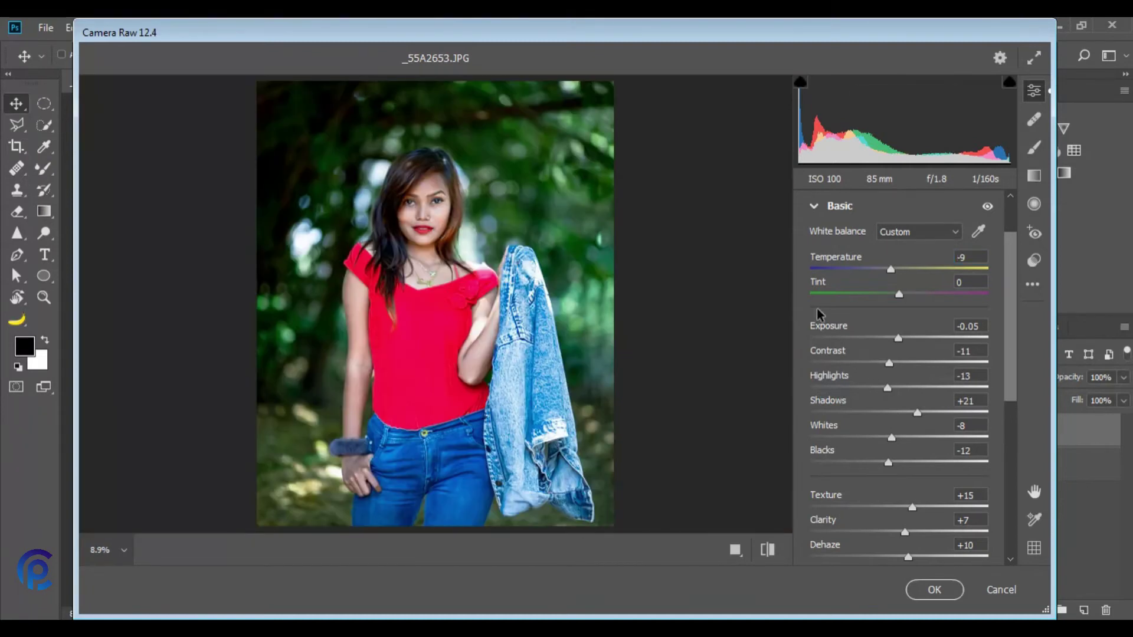
pyautogui.click(814, 204)
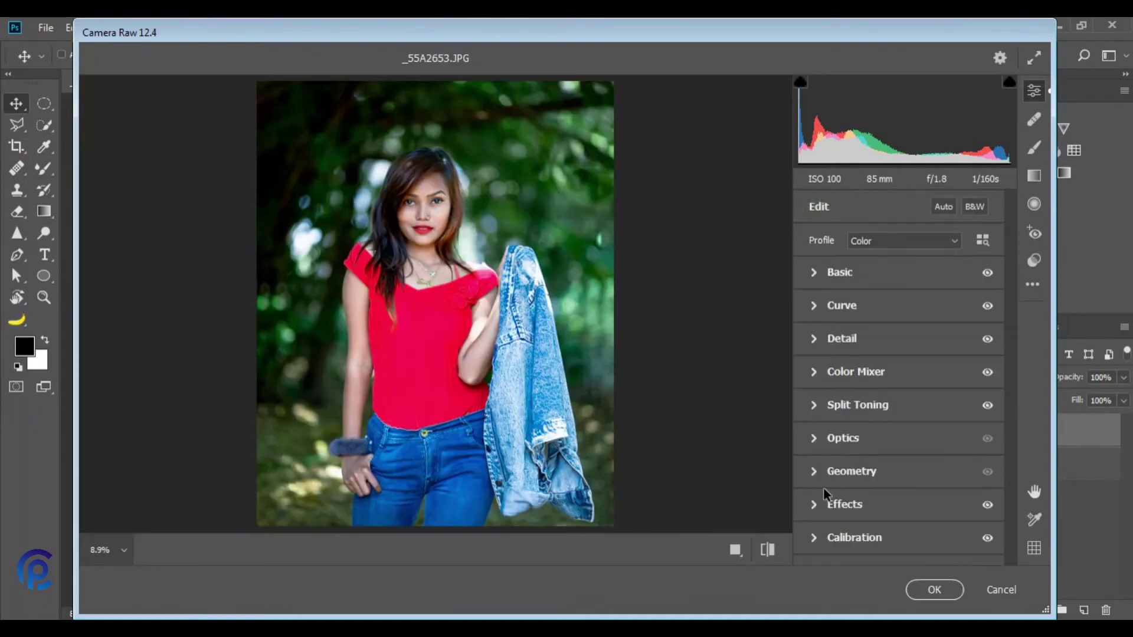
pyautogui.click(822, 341)
pyautogui.click(818, 336)
pyautogui.click(816, 271)
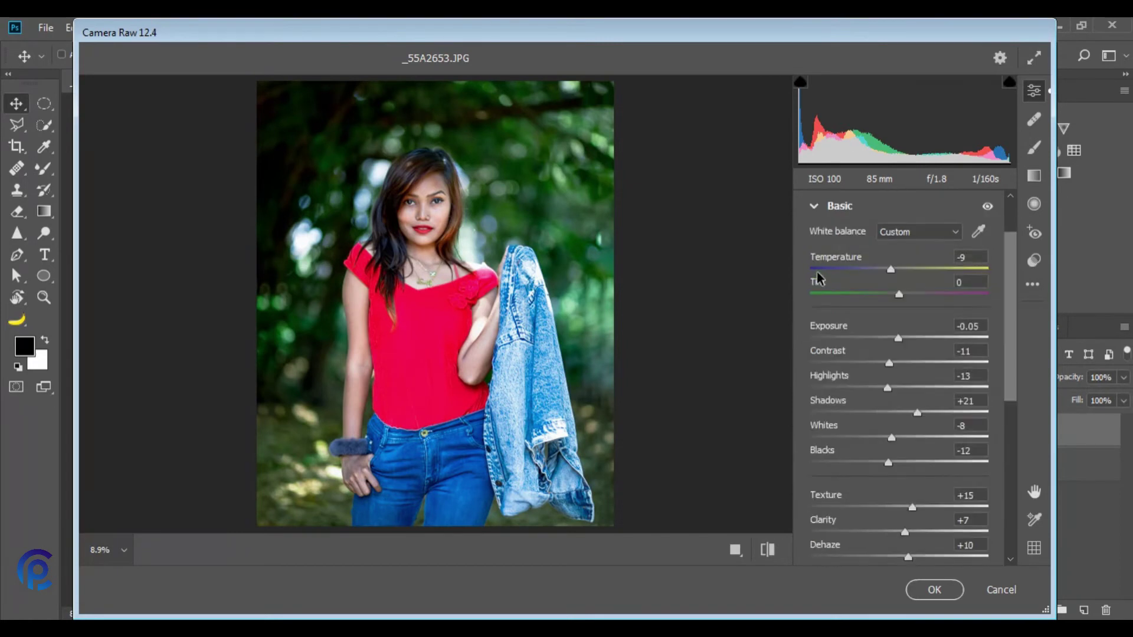
pyautogui.click(815, 210)
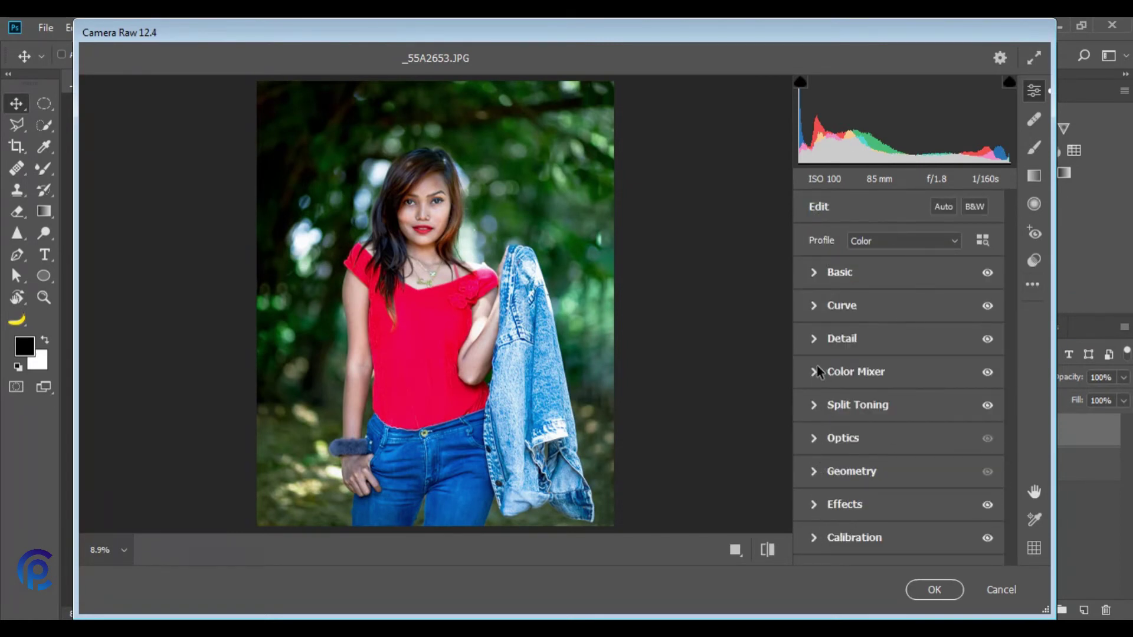
pyautogui.click(814, 342)
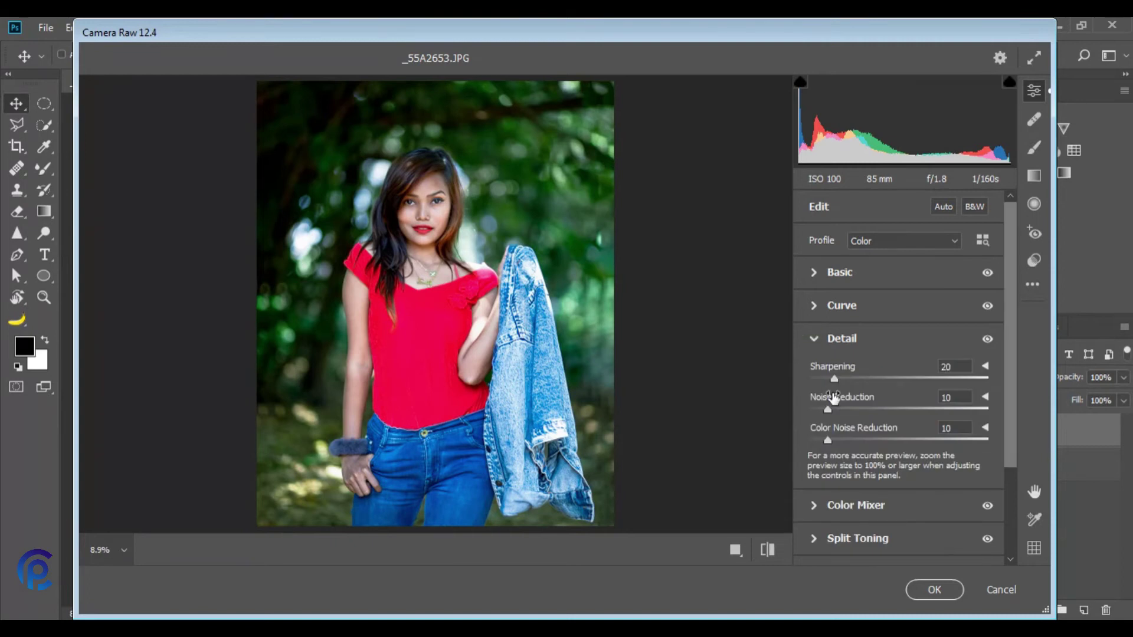
pyautogui.click(823, 339)
# Set the Basic Saturation to +3 and Clarity to +10, and compare before and after.
pyautogui.click(832, 272)
pyautogui.scroll(-3, 867, 461)
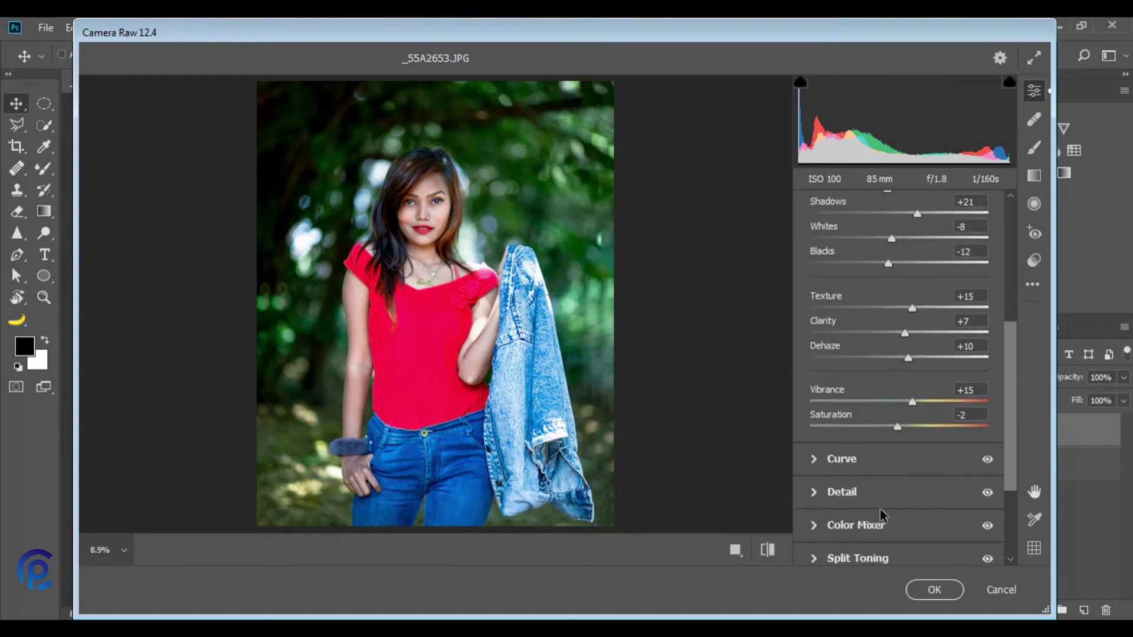
pyautogui.moveTo(894, 427); pyautogui.dragTo(897, 428)
pyautogui.moveTo(904, 336); pyautogui.dragTo(908, 335)
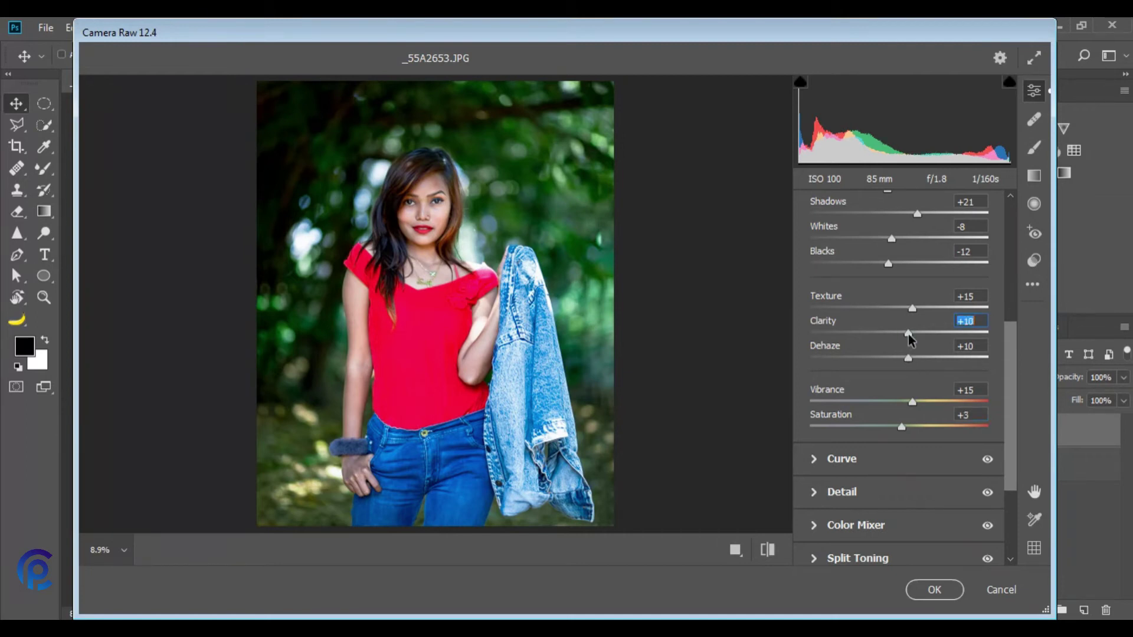
pyautogui.click(767, 552)
pyautogui.click(767, 551)
pyautogui.click(767, 551)
pyautogui.click(767, 551)
# Save the default subset of Camera Raw settings to the Desktop as an XMP file named "green effect preset".
pyautogui.click(1032, 284)
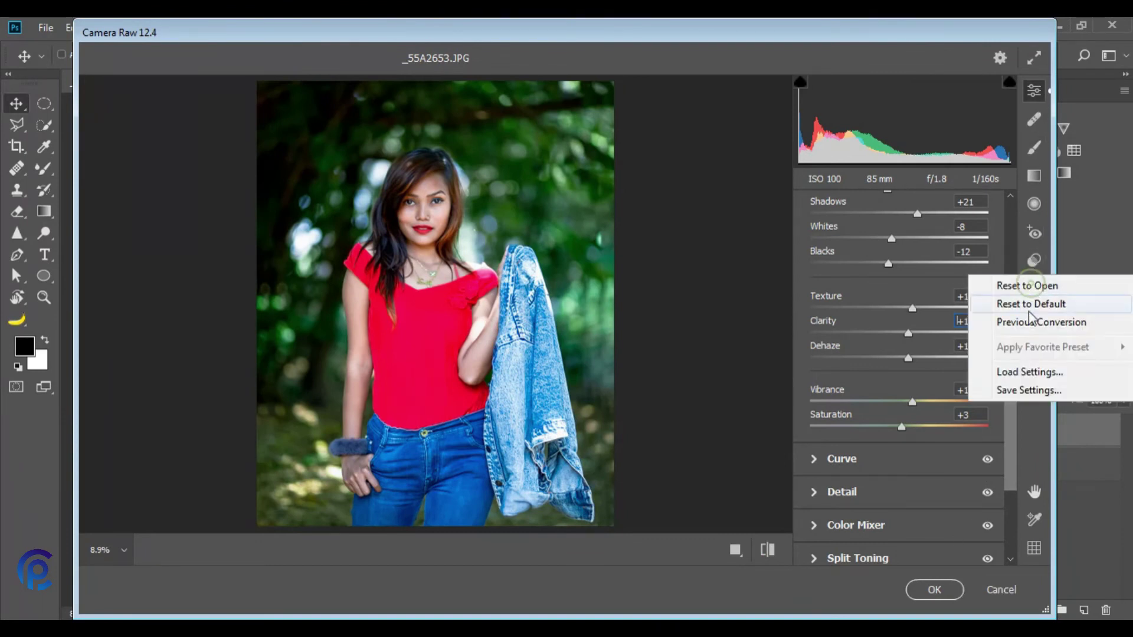
pyautogui.click(1022, 391)
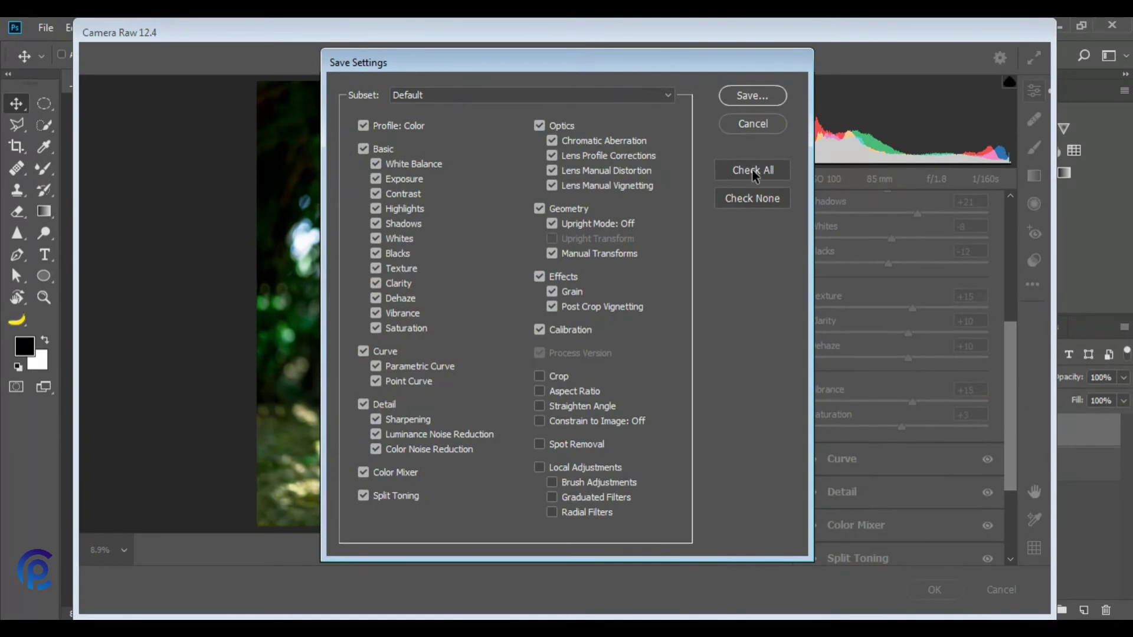
pyautogui.click(752, 97)
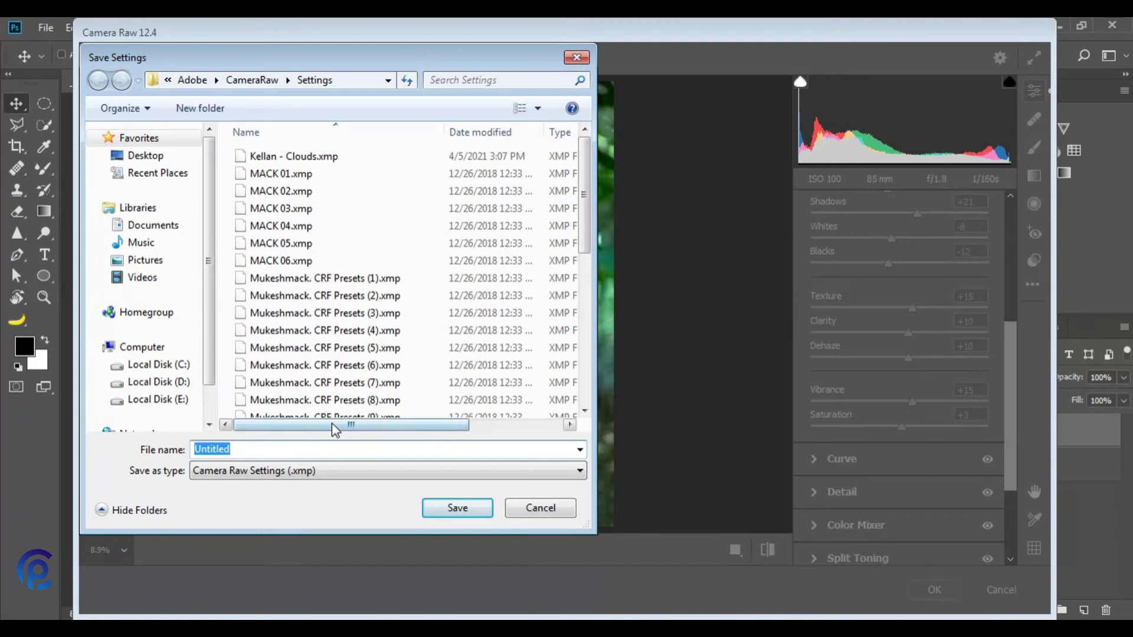
pyautogui.write('green effect preset')
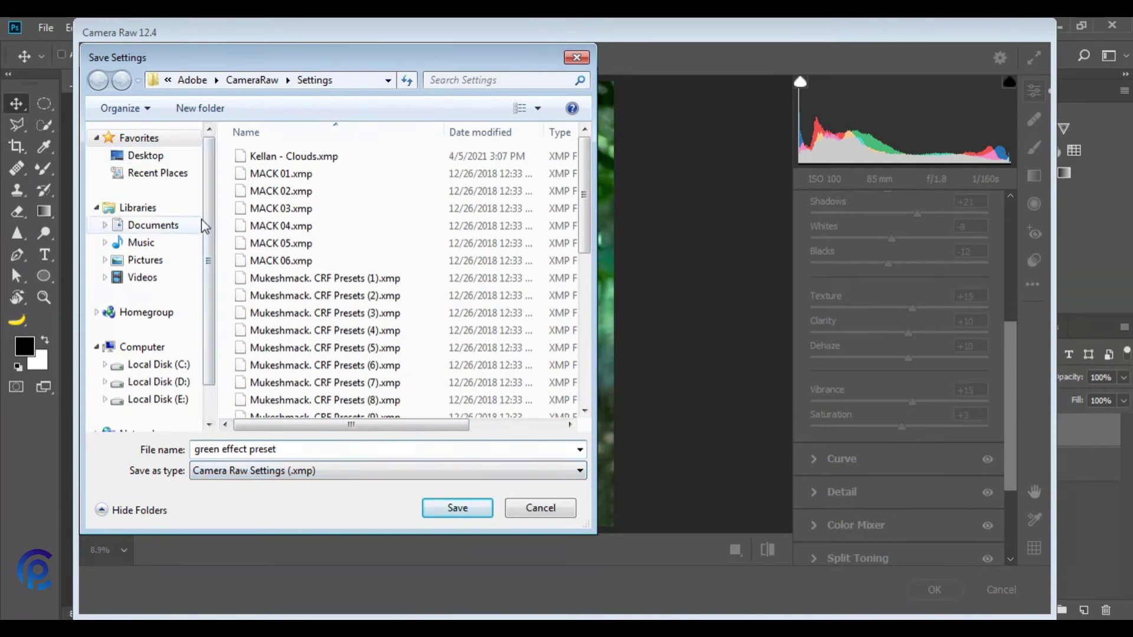
pyautogui.scroll(-2, 159, 171)
pyautogui.scroll(2, 163, 165)
pyautogui.click(145, 156)
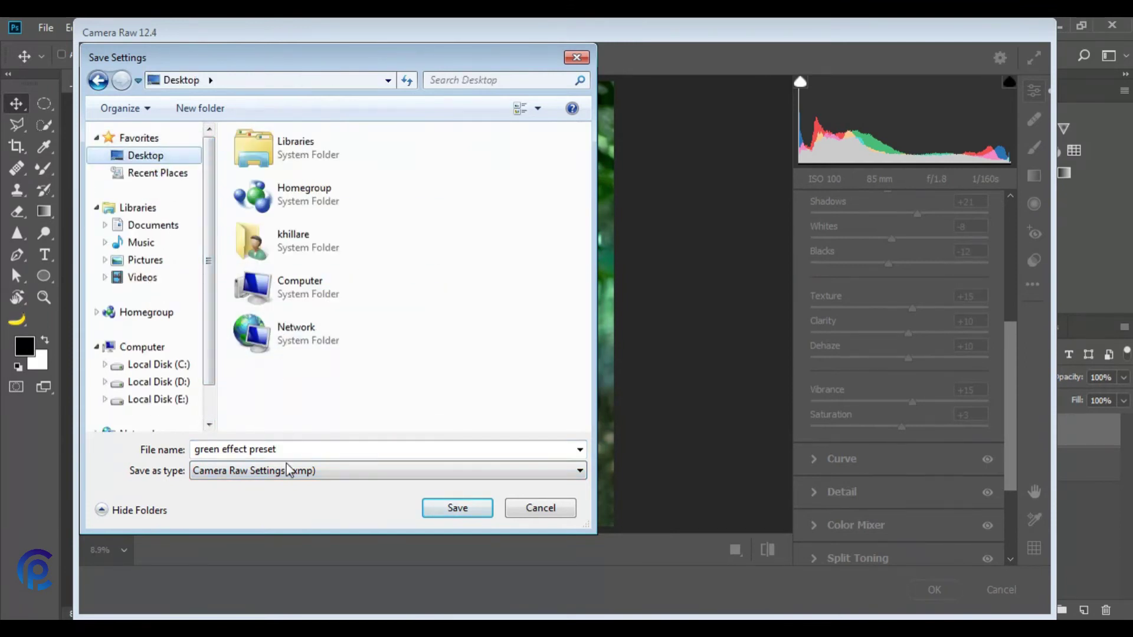
pyautogui.click(447, 503)
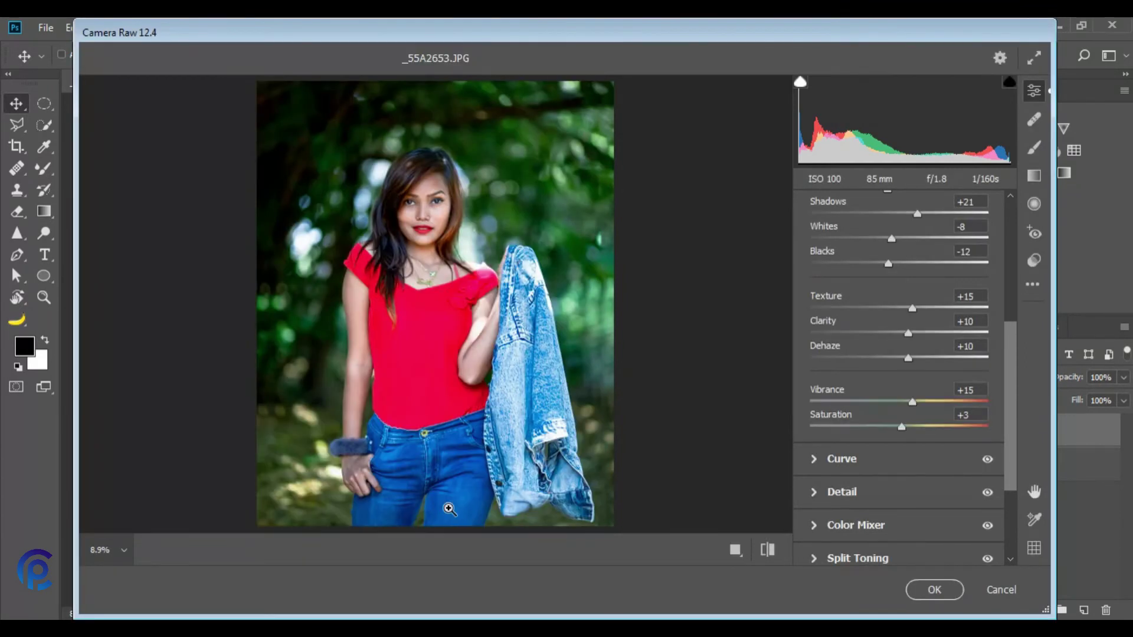
# Apply the Camera Raw adjustments to the portrait copy and compare it with the original by toggling the layer's visibility.
pyautogui.click(920, 592)
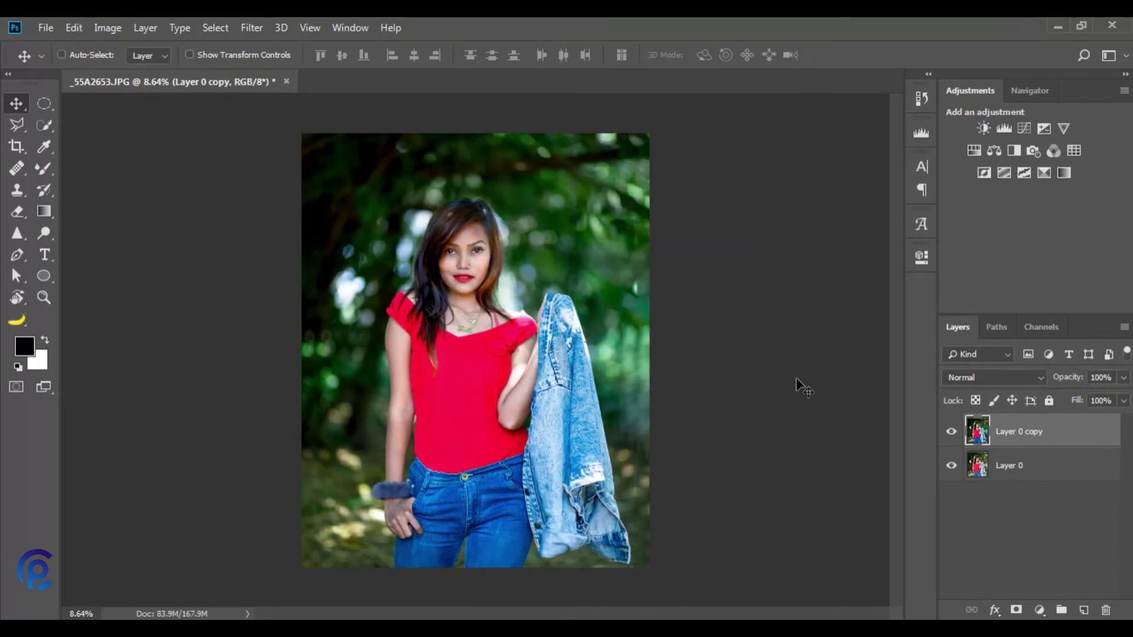
pyautogui.scroll(10, 452, 249)
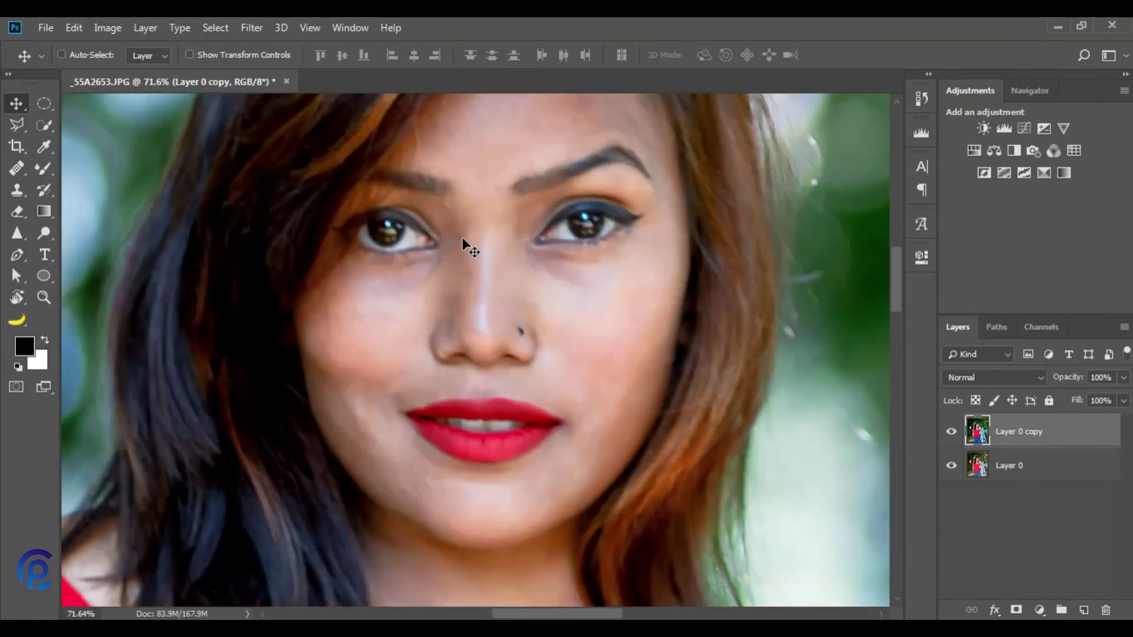
pyautogui.scroll(-10, 527, 295)
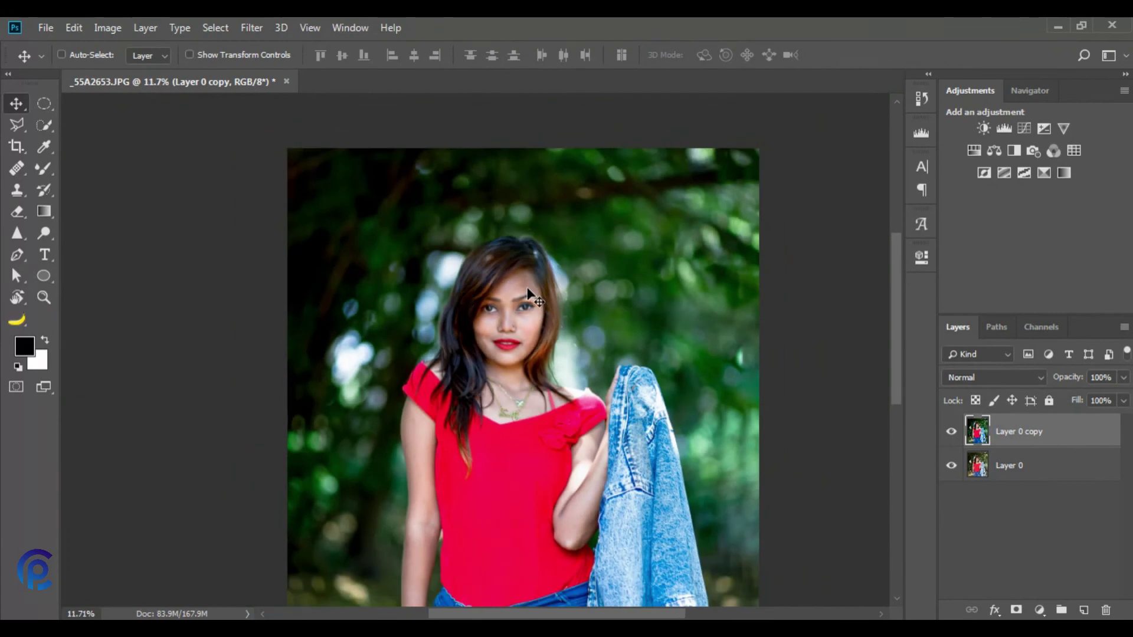
pyautogui.scroll(-2, 528, 295)
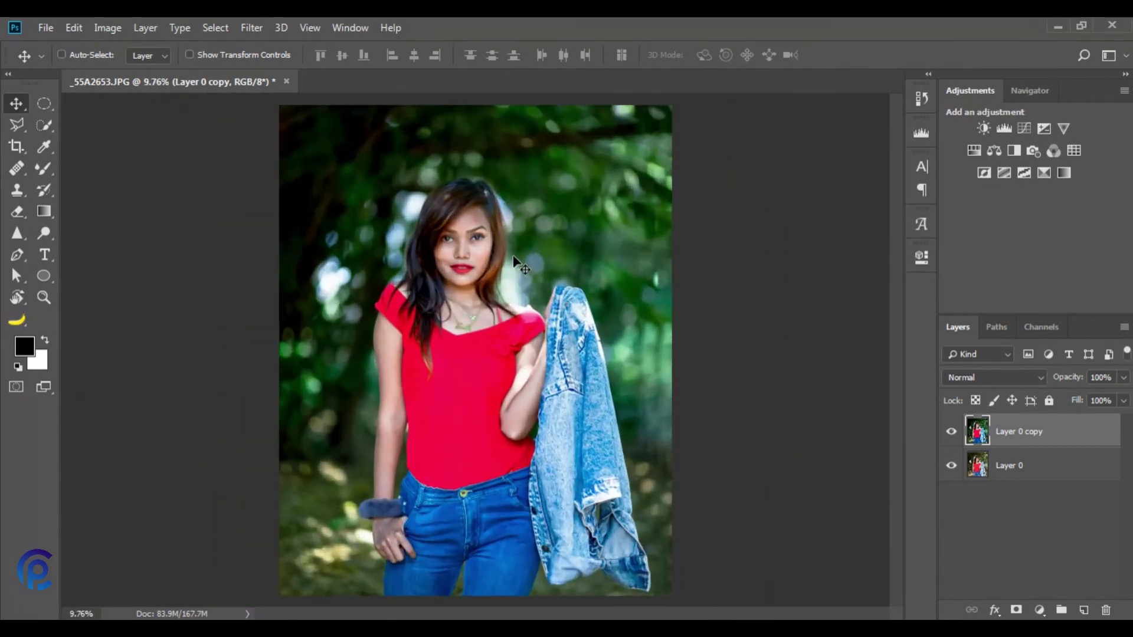
pyautogui.click(951, 431)
pyautogui.click(951, 431)
pyautogui.click(950, 432)
pyautogui.click(951, 431)
pyautogui.scroll(-2, 603, 384)
pyautogui.scroll(4, 484, 354)
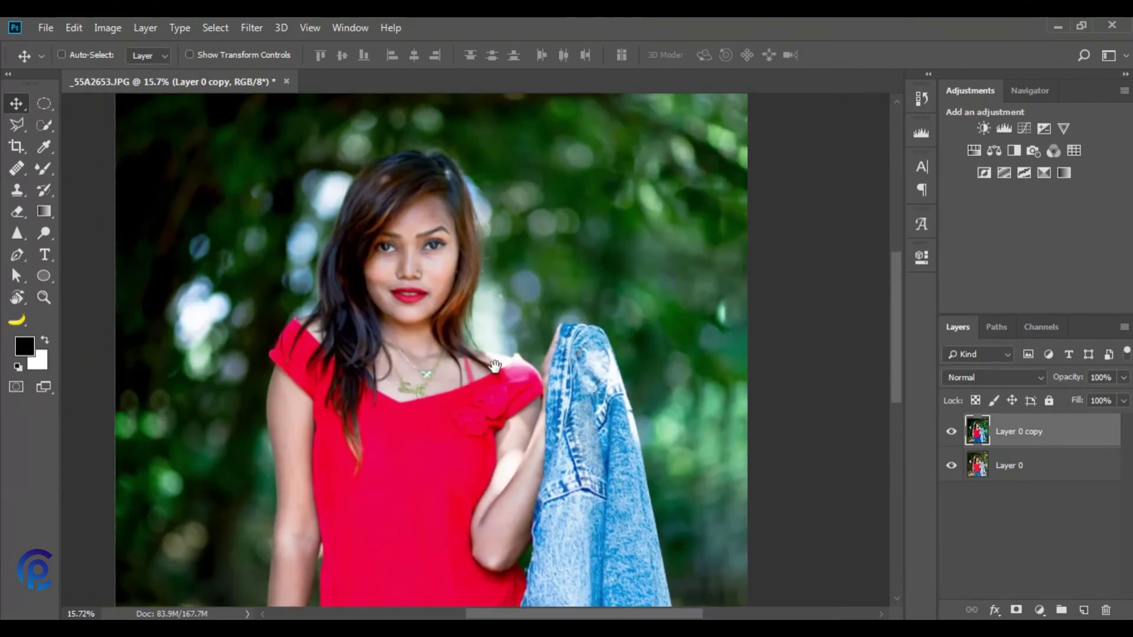
pyautogui.scroll(-4, 495, 367)
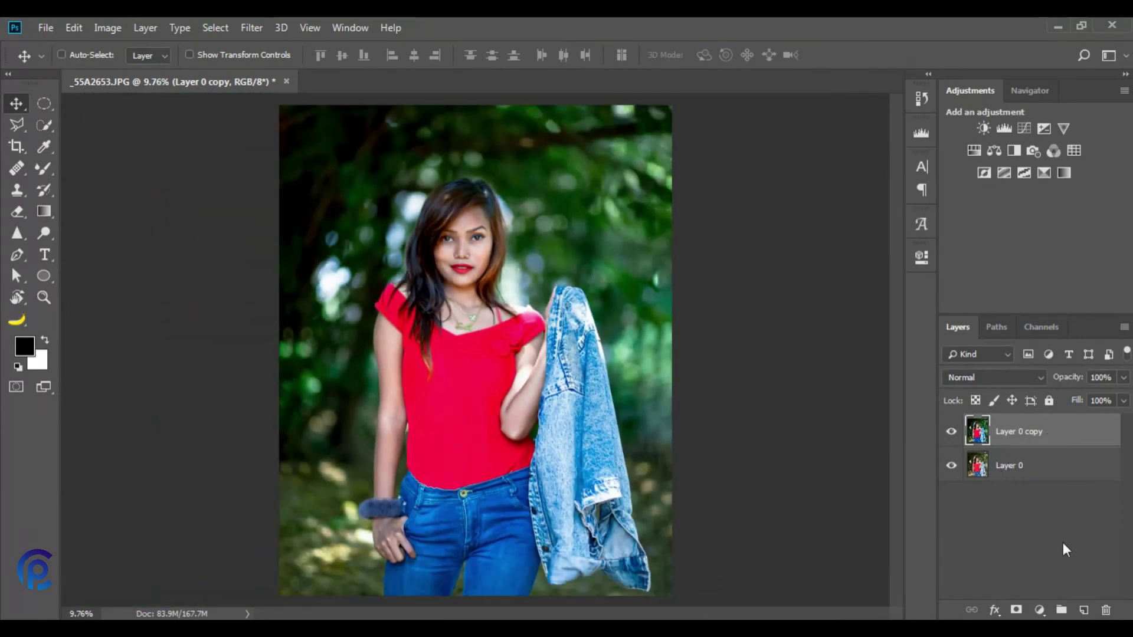
# Add a new layer above the portrait copy, fill it with 50% Gray and set its blend mode to Overlay.
pyautogui.click(1083, 611)
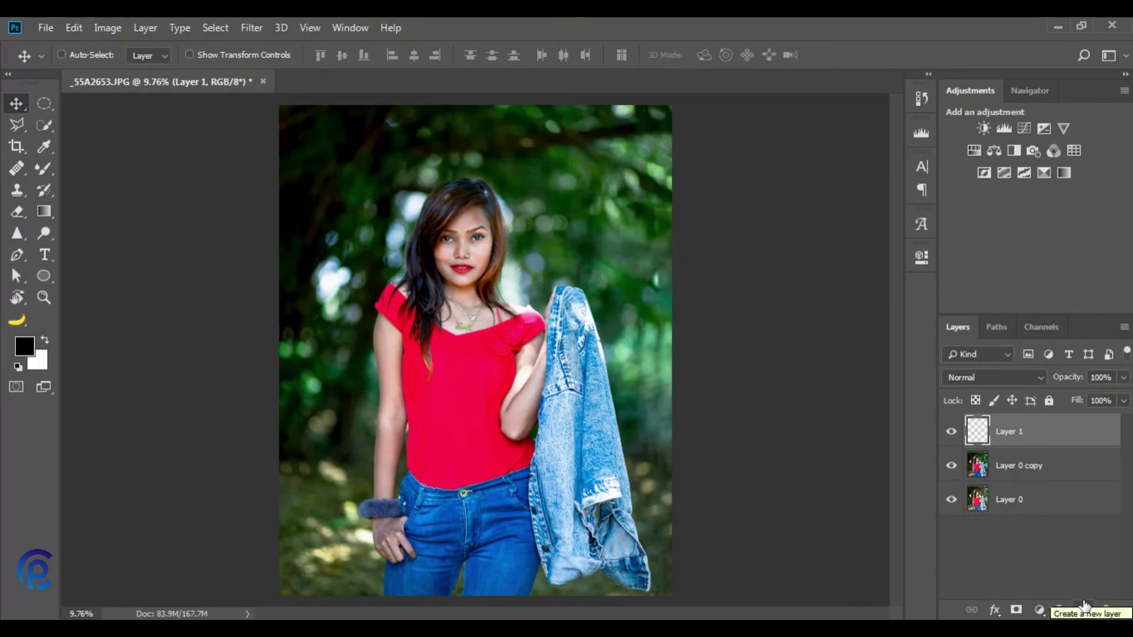
pyautogui.hotkey('shift', 'F5')
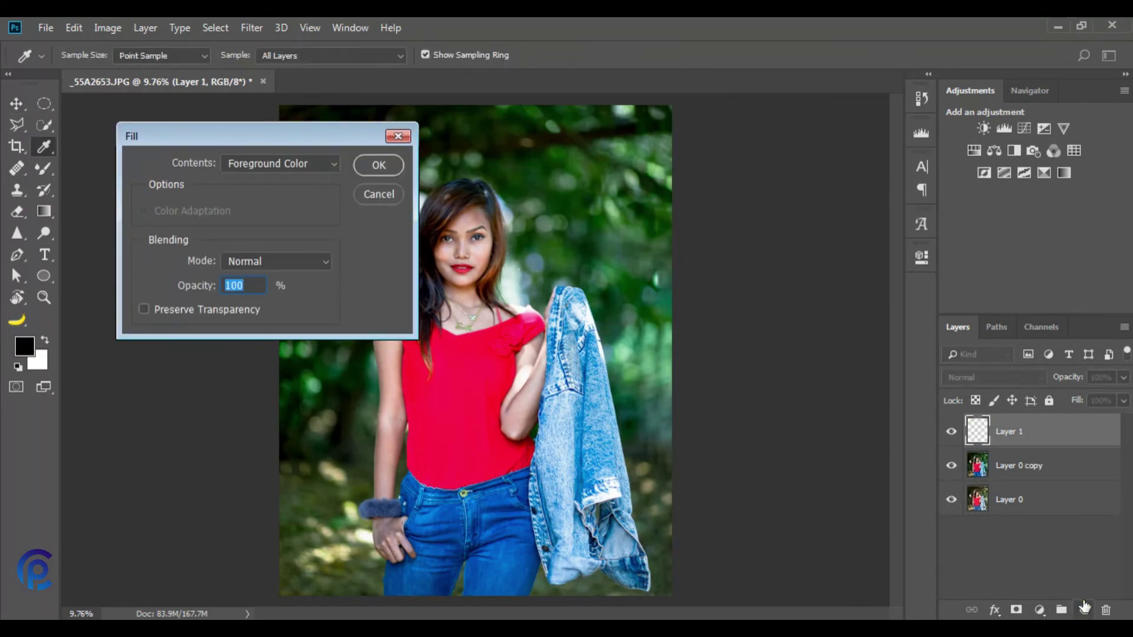
pyautogui.click(263, 160)
pyautogui.click(246, 308)
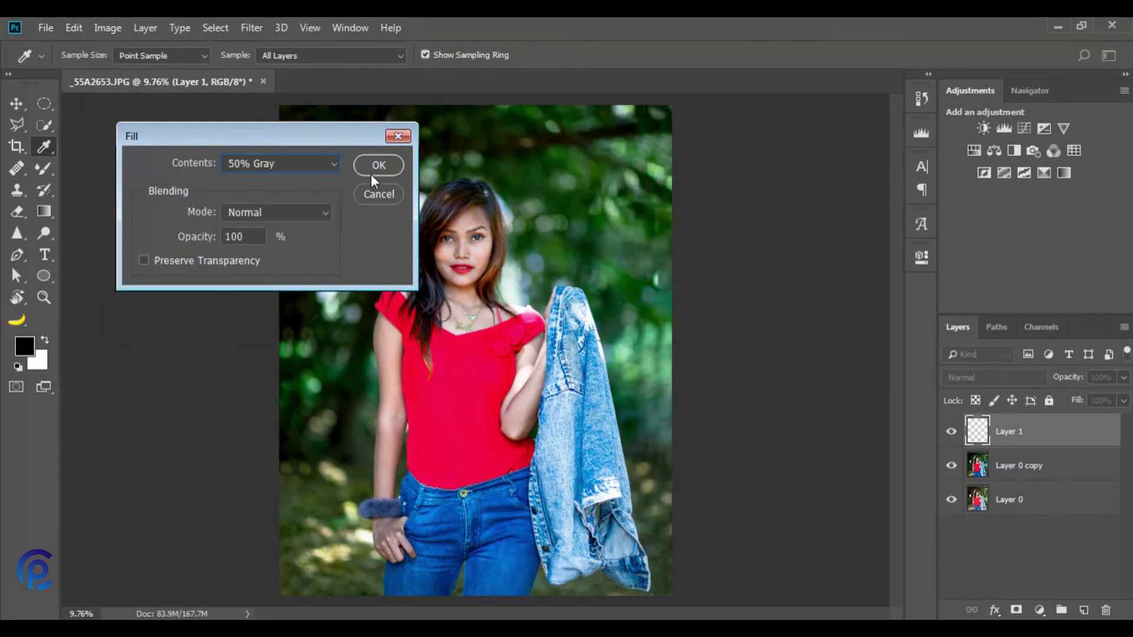
pyautogui.click(373, 171)
pyautogui.click(960, 375)
pyautogui.click(971, 213)
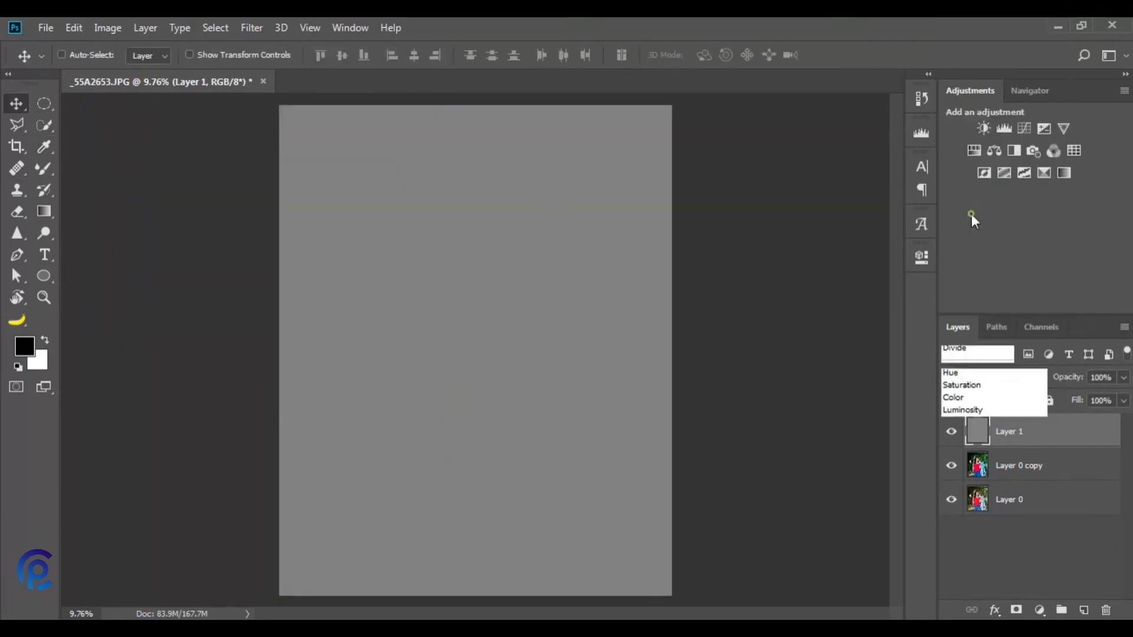
# Brighten the face on the gray layer with the Dodge tool, using Midtones range and 5% exposure.
pyautogui.scroll(2, 473, 228)
pyautogui.scroll(4, 474, 227)
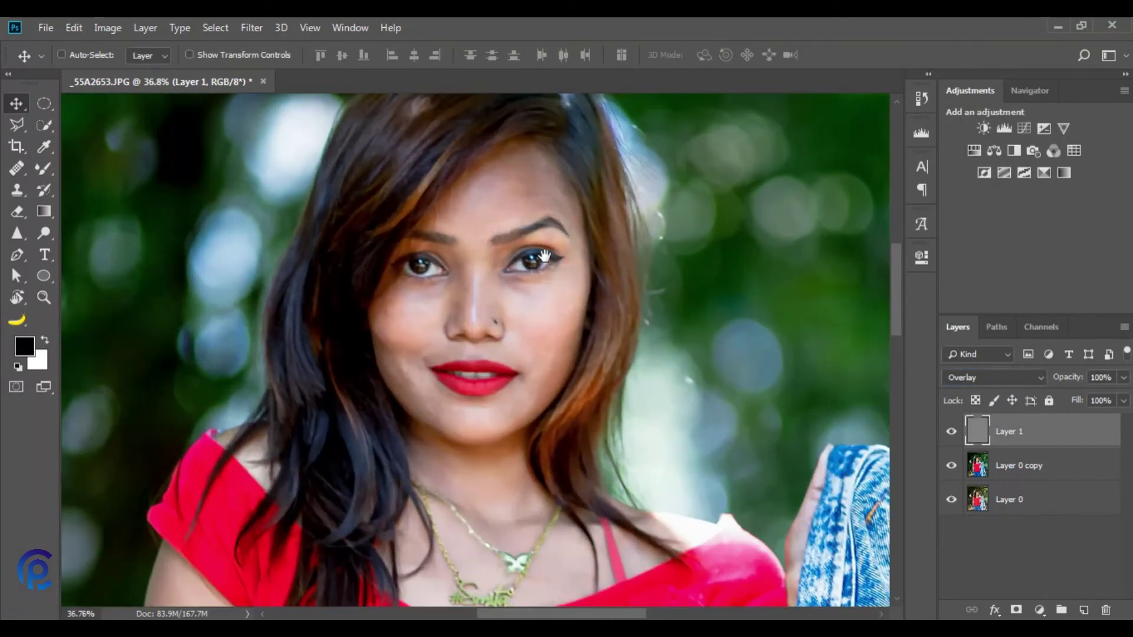
pyautogui.click(44, 232)
pyautogui.moveTo(260, 57); pyautogui.dragTo(248, 76)
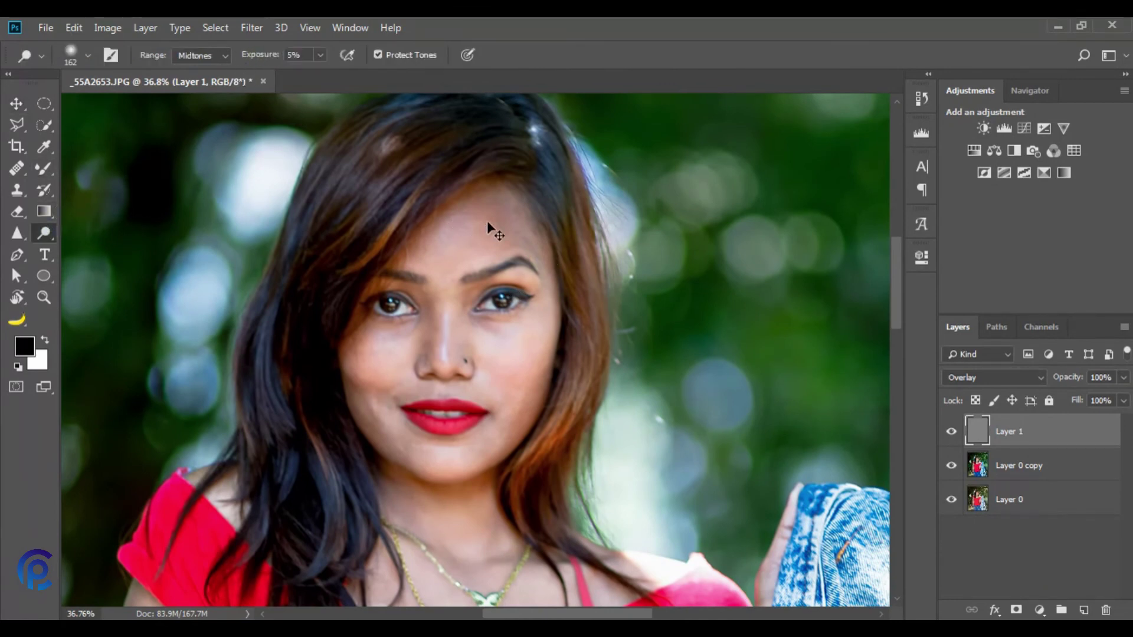
pyautogui.moveTo(484, 227); pyautogui.dragTo(472, 227)
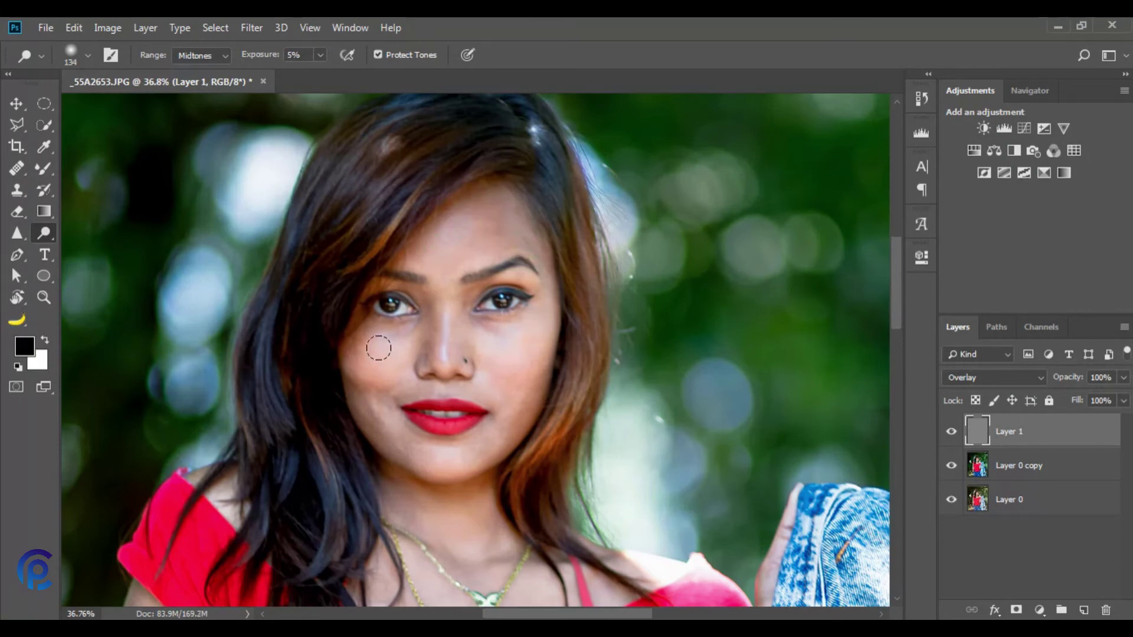
pyautogui.moveTo(384, 429)
pyautogui.mouseDown()
pyautogui.moveTo(386, 442)
pyautogui.moveTo(518, 410)
pyautogui.moveTo(538, 354)
pyautogui.moveTo(494, 444)
pyautogui.mouseUp()
# Dodge the skin on the neck, chest and arms, and compare it with the gray layer hidden and shown.
pyautogui.scroll(-5, 494, 444)
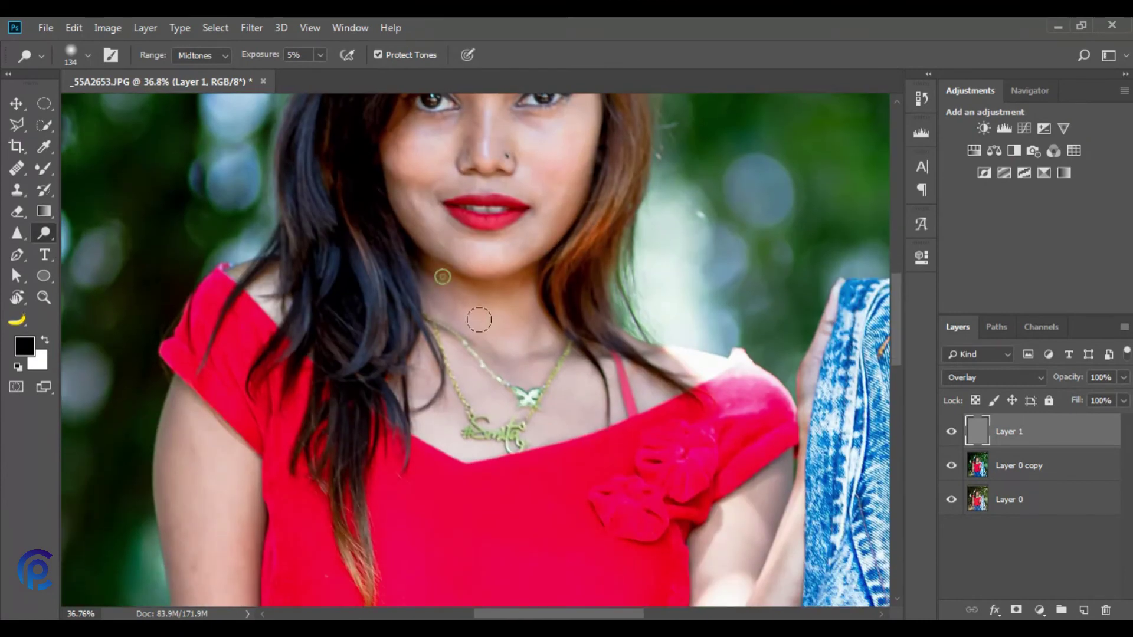
pyautogui.moveTo(528, 358)
pyautogui.mouseDown()
pyautogui.moveTo(580, 379)
pyautogui.moveTo(532, 437)
pyautogui.moveTo(470, 406)
pyautogui.moveTo(419, 428)
pyautogui.moveTo(560, 386)
pyautogui.moveTo(572, 395)
pyautogui.moveTo(612, 334)
pyautogui.moveTo(612, 362)
pyautogui.moveTo(561, 456)
pyautogui.moveTo(596, 448)
pyautogui.moveTo(632, 377)
pyautogui.mouseUp()
pyautogui.scroll(-3, 554, 340)
pyautogui.scroll(1, 555, 340)
pyautogui.scroll(-3, 455, 379)
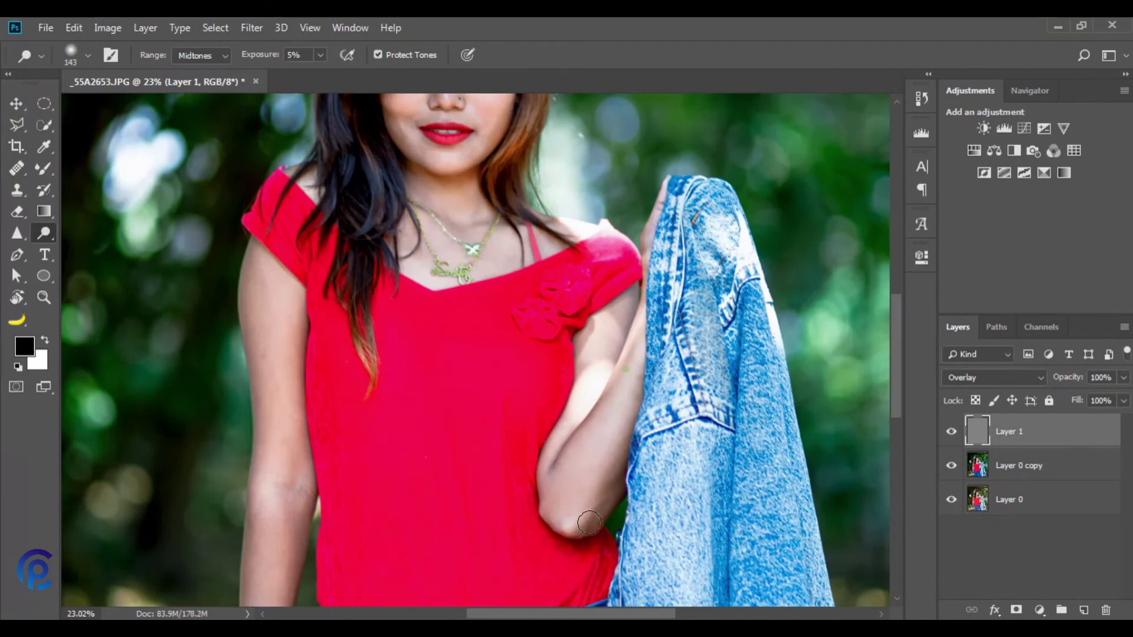
pyautogui.click(951, 432)
pyautogui.click(951, 432)
pyautogui.click(951, 431)
pyautogui.click(951, 432)
# Dodge the lowered forearm and the hand, reducing the brush size to 77 for the knuckles and fingers.
pyautogui.scroll(-5, 278, 506)
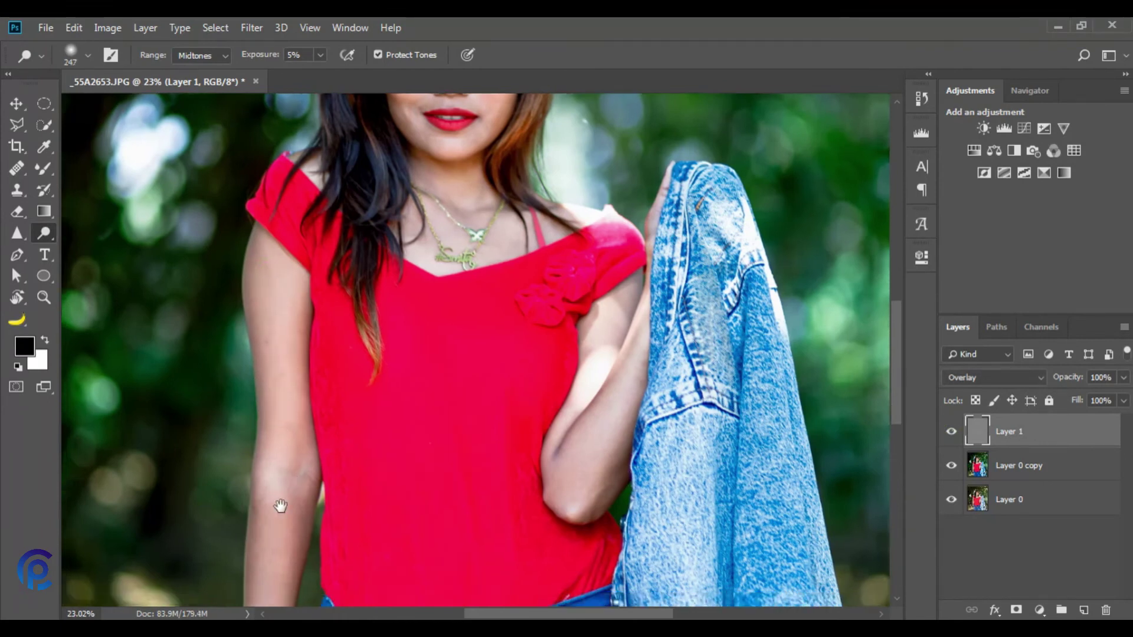
pyautogui.hscroll(-1, 349, 324)
pyautogui.press('[')
pyautogui.press('[')
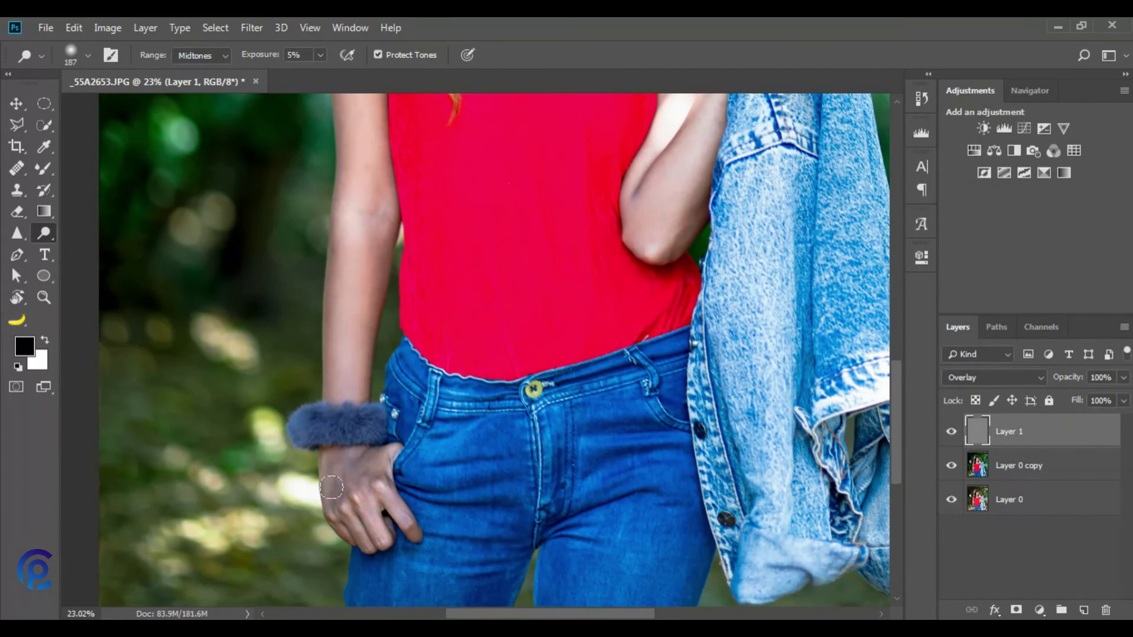
pyautogui.press('[')
pyautogui.press('[')
pyautogui.press('[')
pyautogui.scroll(5, 354, 507)
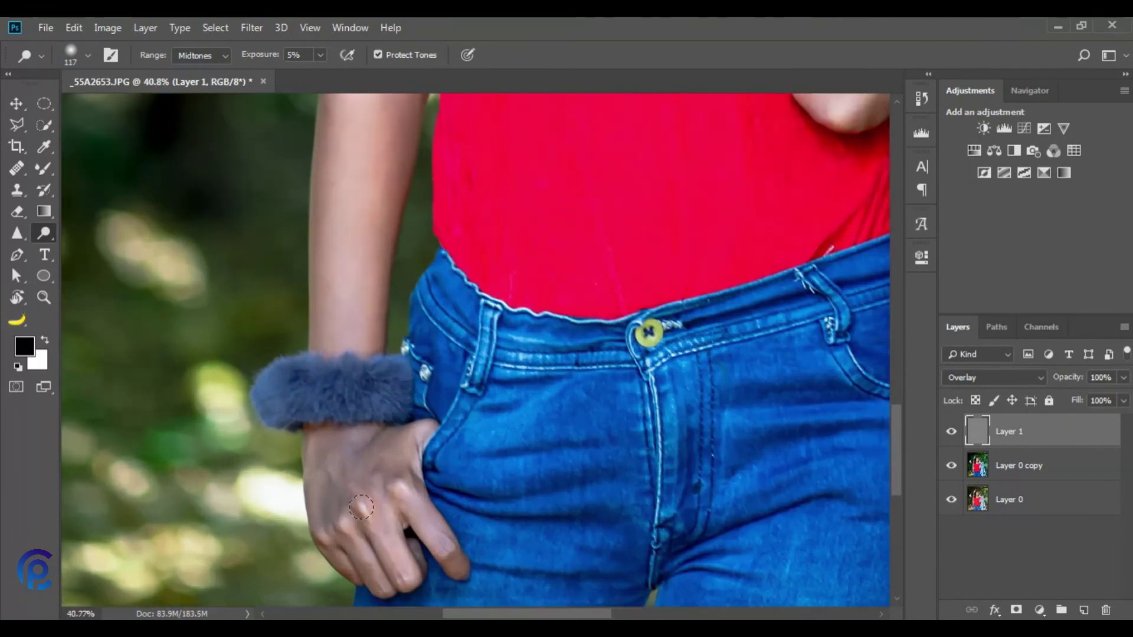
pyautogui.press('[')
pyautogui.press('[')
pyautogui.press('[')
pyautogui.press('[')
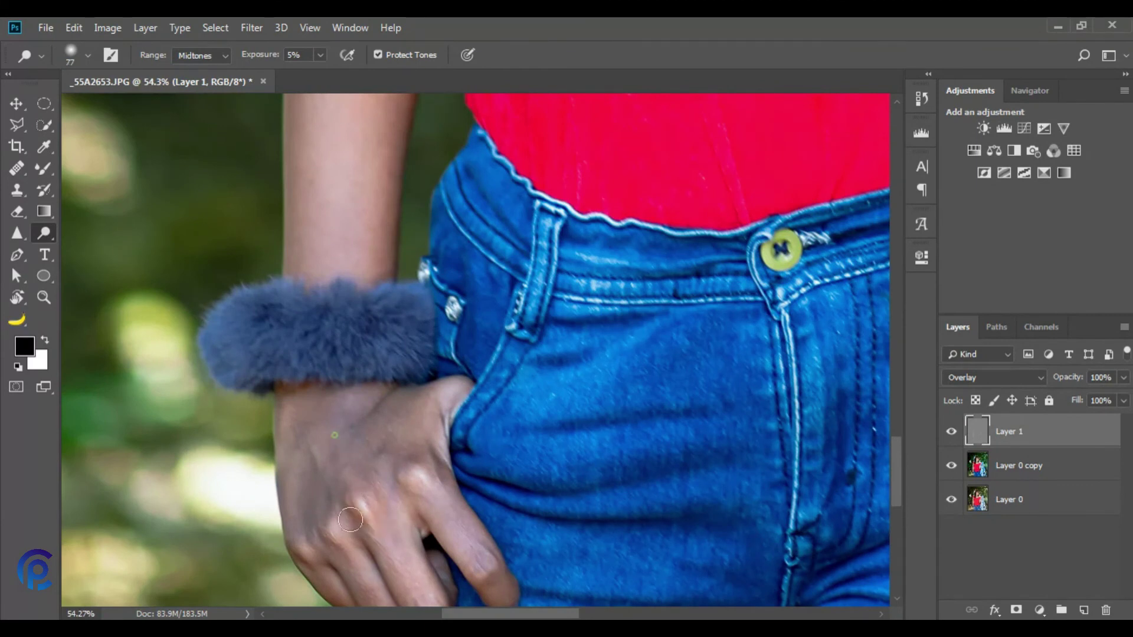
pyautogui.moveTo(359, 449)
pyautogui.mouseDown()
pyautogui.moveTo(345, 420)
pyautogui.moveTo(369, 451)
pyautogui.moveTo(390, 412)
pyautogui.moveTo(442, 528)
pyautogui.moveTo(481, 557)
pyautogui.mouseUp()
pyautogui.scroll(-3, 460, 564)
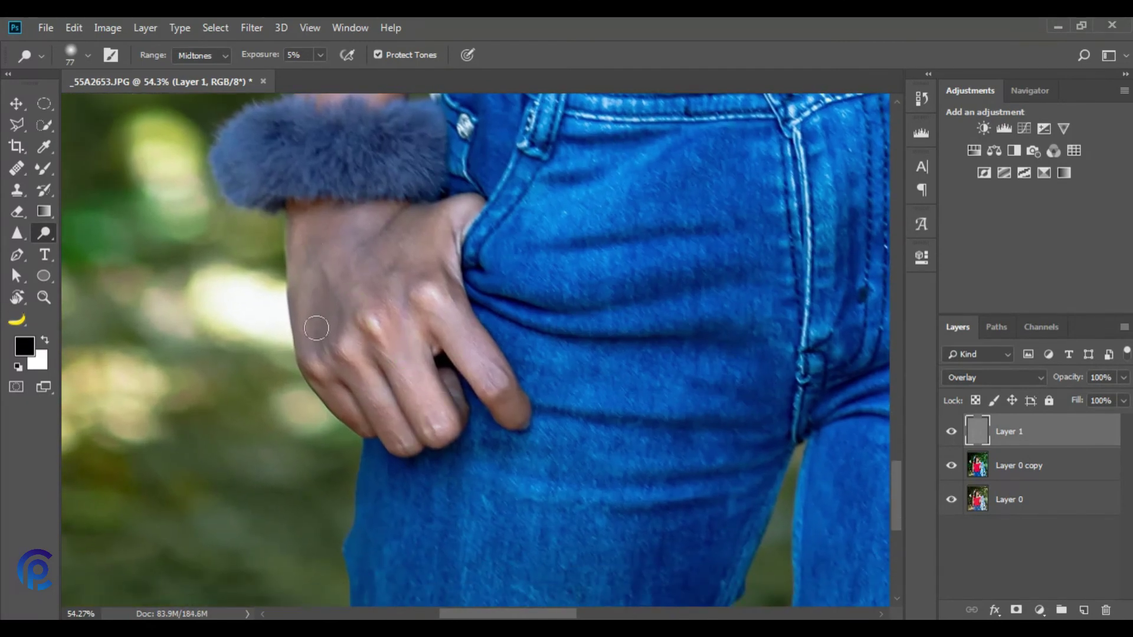
# Compare the whole portrait with and without the dodging, and merge the gray layer down into Layer 0 copy.
pyautogui.scroll(-1, 479, 417)
pyautogui.scroll(-5, 490, 424)
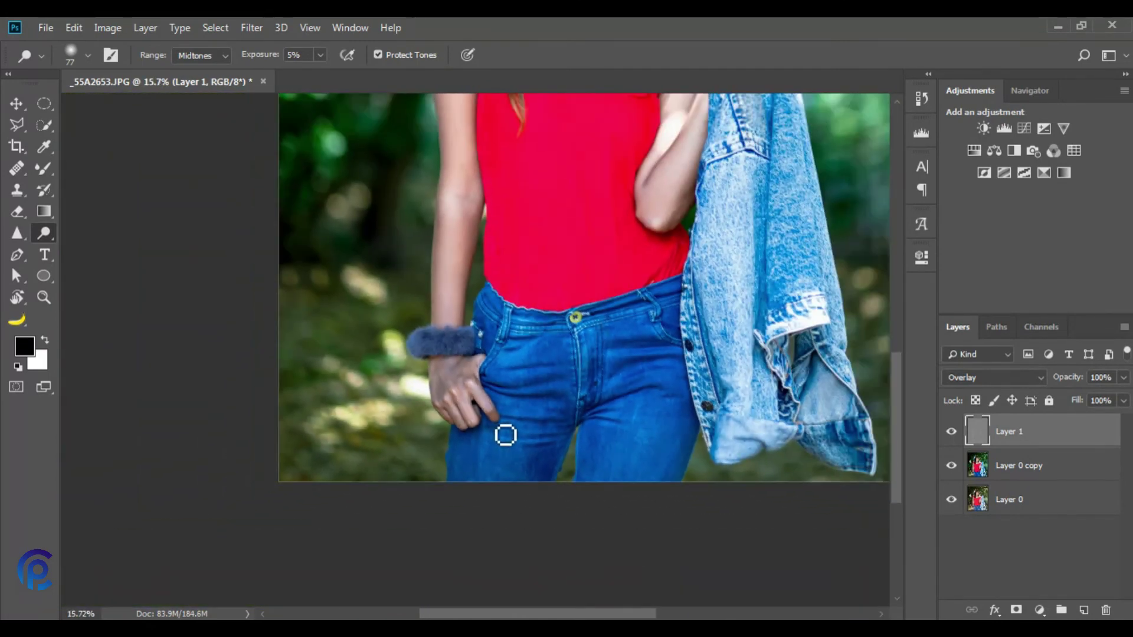
pyautogui.click(952, 433)
pyautogui.click(953, 433)
pyautogui.click(955, 433)
pyautogui.click(956, 434)
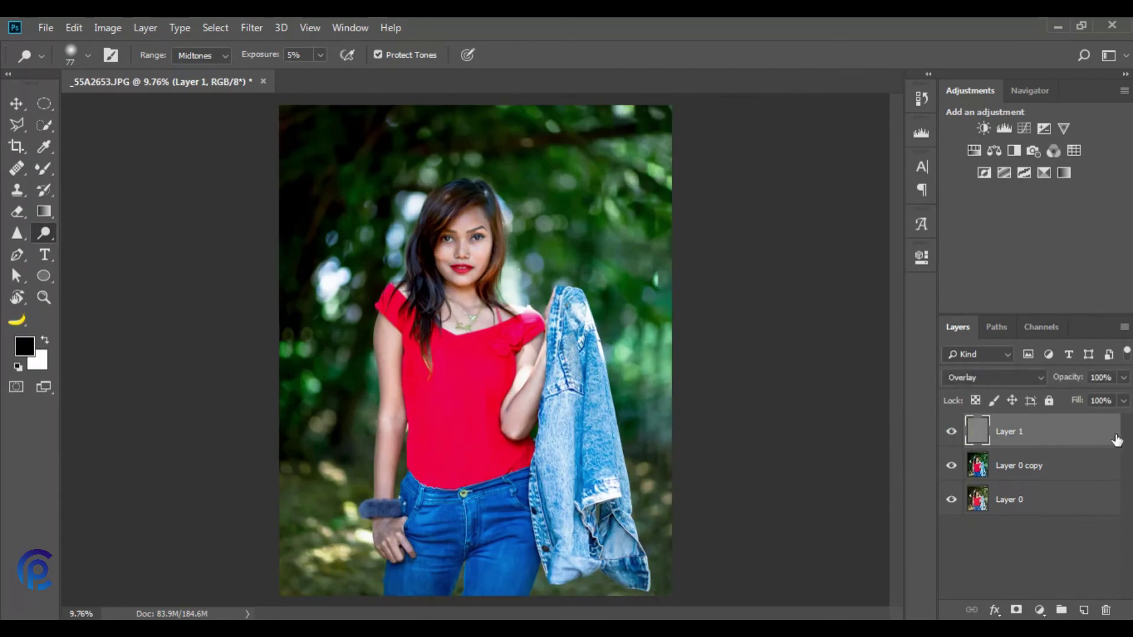
pyautogui.rightClick(1082, 433)
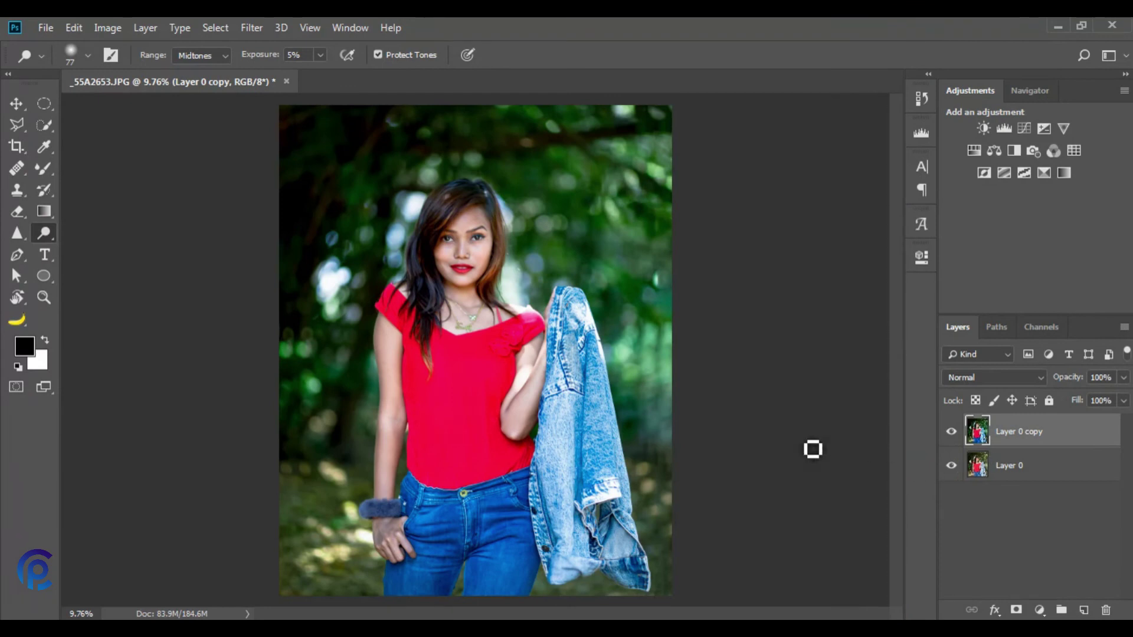
# Open the photo _55A2696 from the EFX folder as a second document.
pyautogui.scroll(1, 503, 396)
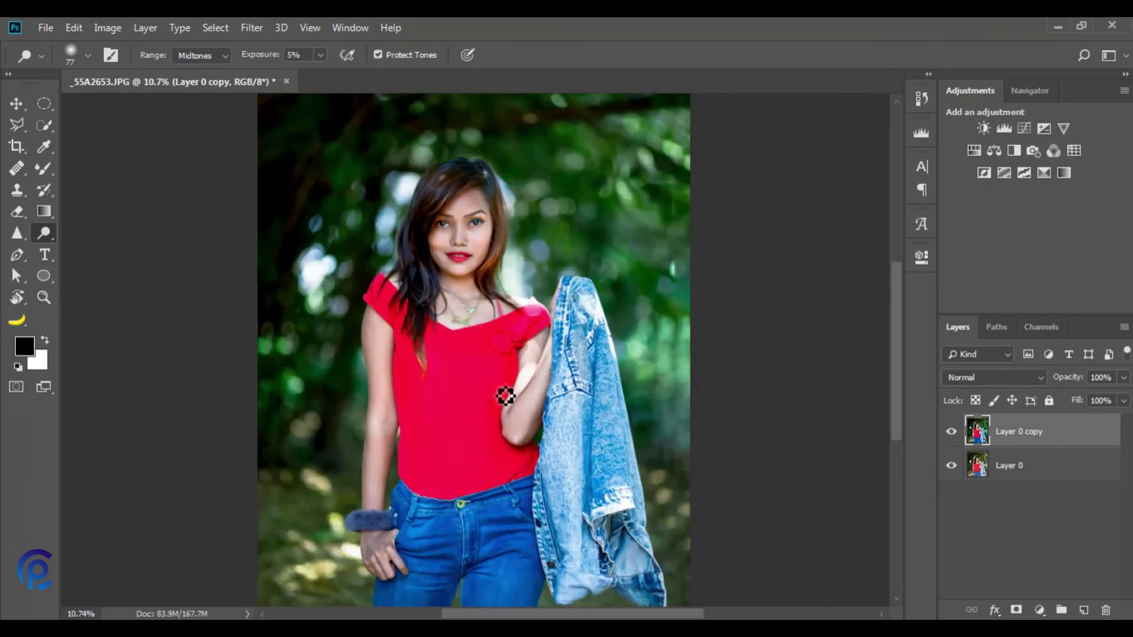
pyautogui.click(46, 28)
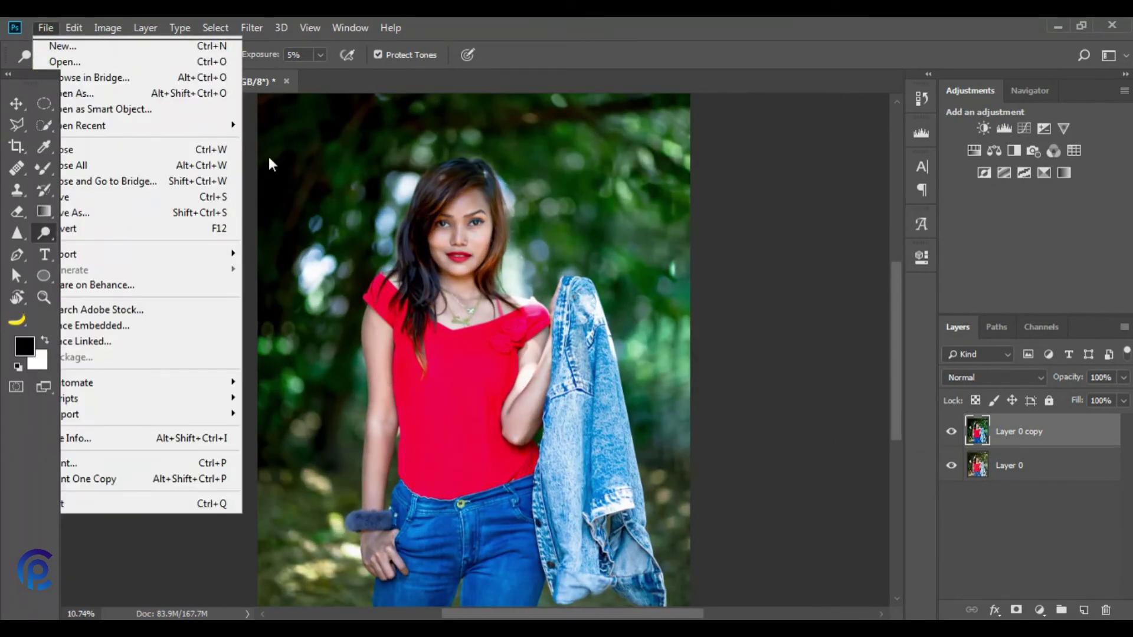
pyautogui.hotkey('ctrl', 'o')
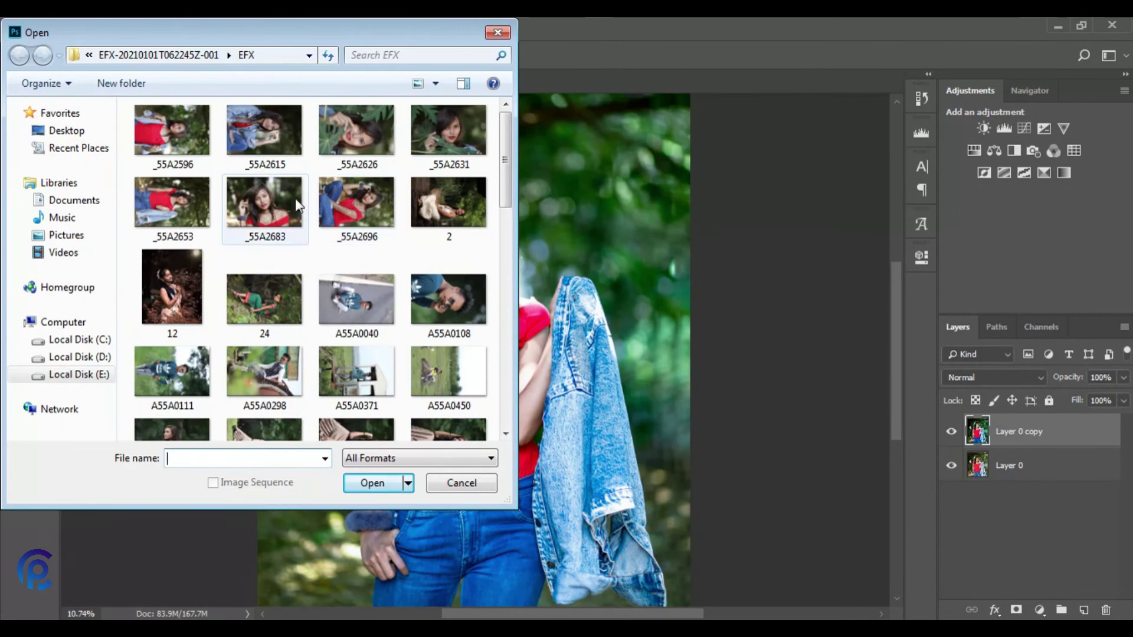
pyautogui.click(349, 201)
pyautogui.click(372, 484)
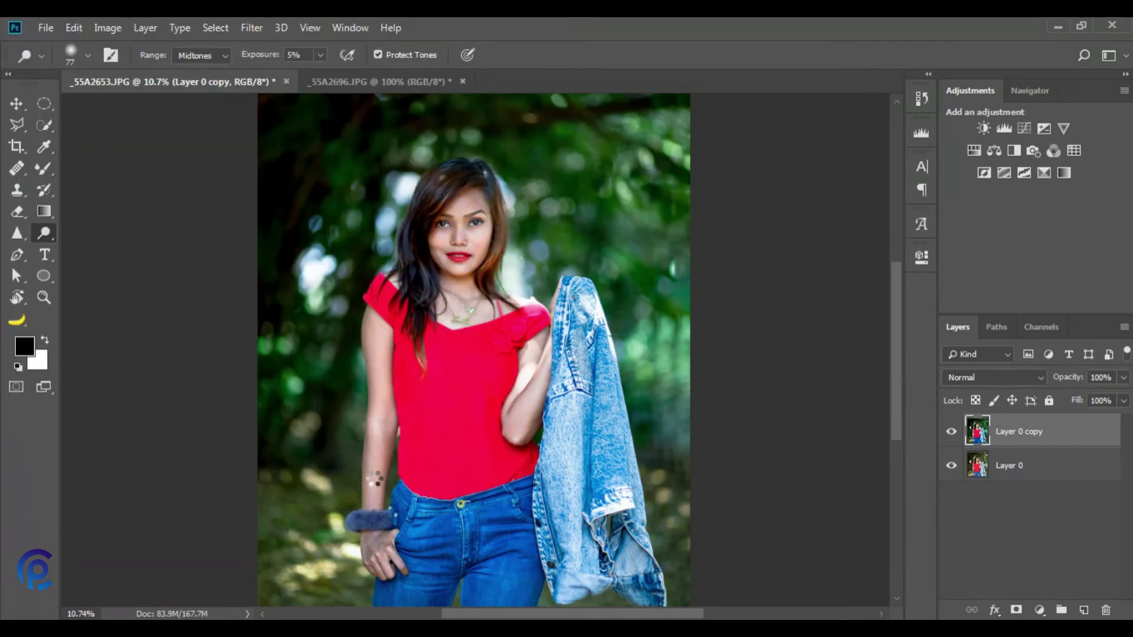
# Duplicate the Background layer of _55A2696 and open the Camera Raw filter on the copy.
pyautogui.press('v')
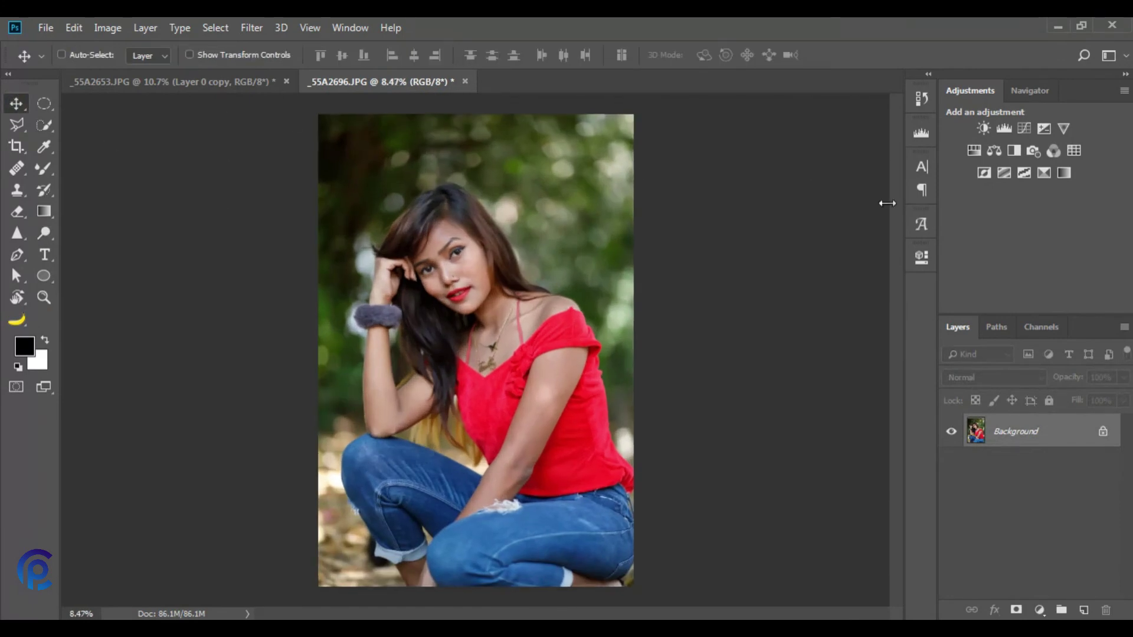
pyautogui.moveTo(1083, 435); pyautogui.dragTo(1083, 609)
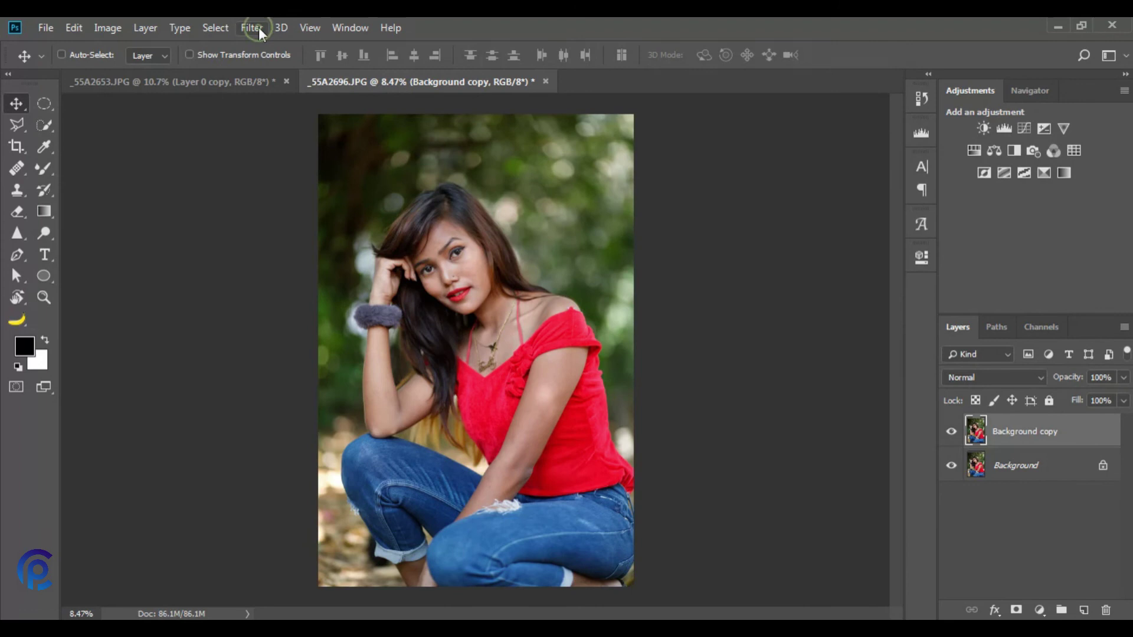
pyautogui.click(254, 28)
pyautogui.click(260, 128)
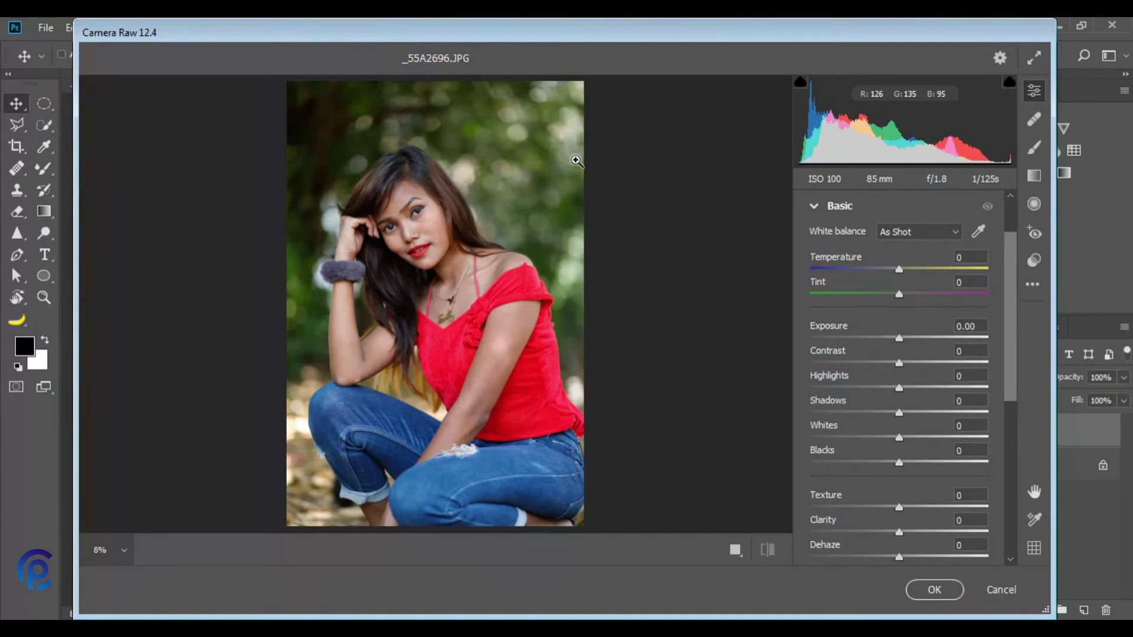
# Load the saved "green effect preset" settings onto the _55A2696 photo in Camera Raw.
pyautogui.click(1033, 285)
pyautogui.click(1030, 371)
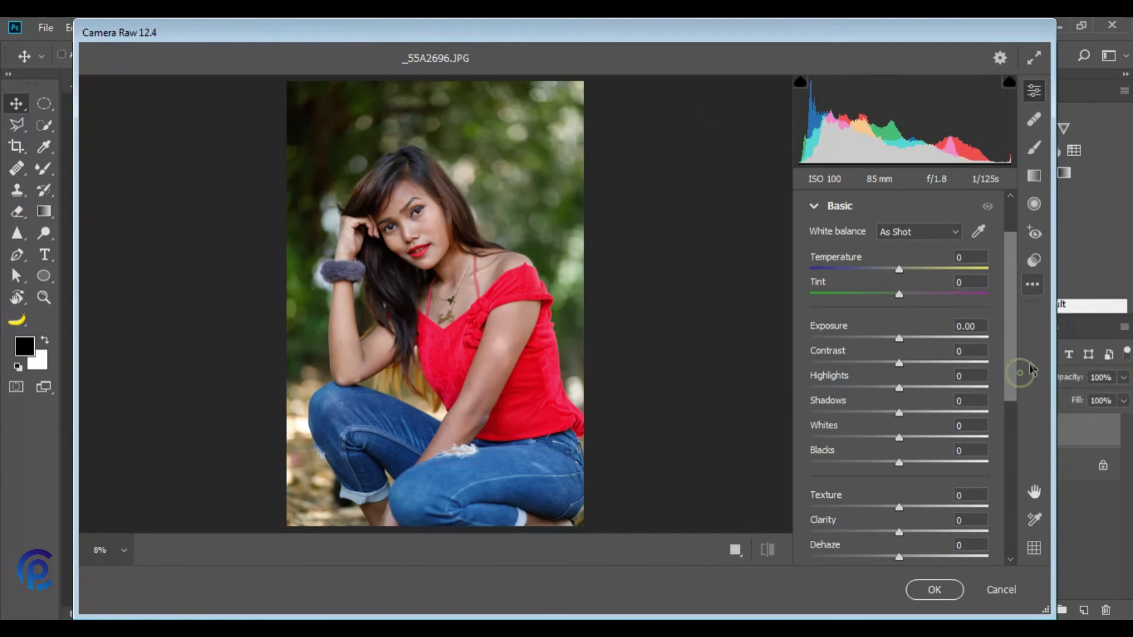
pyautogui.click(453, 508)
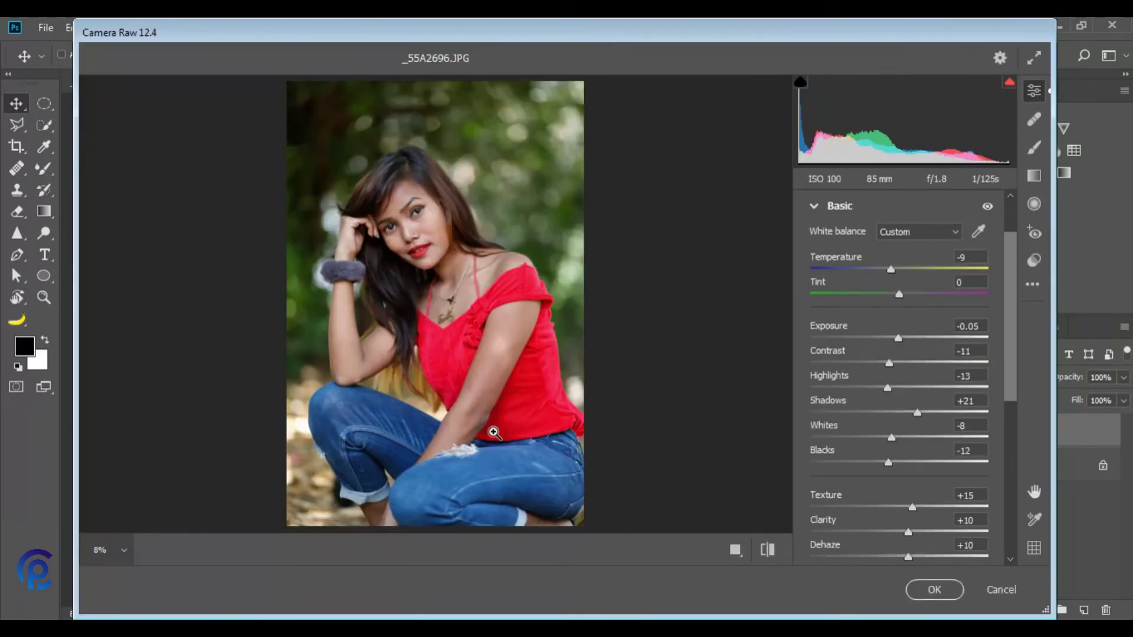
# Compare the before and after views of the preset on the seated portrait and apply the Camera Raw filter.
pyautogui.click(764, 550)
pyautogui.click(764, 551)
pyautogui.click(763, 551)
pyautogui.click(763, 551)
pyautogui.click(424, 270)
pyautogui.click(424, 269)
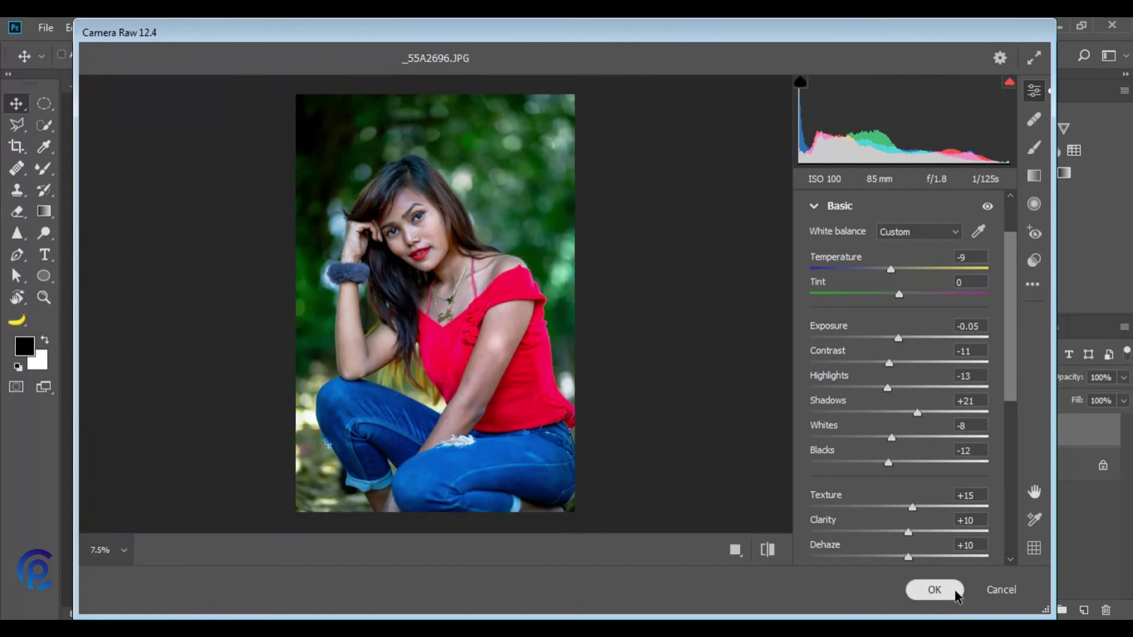
pyautogui.click(936, 590)
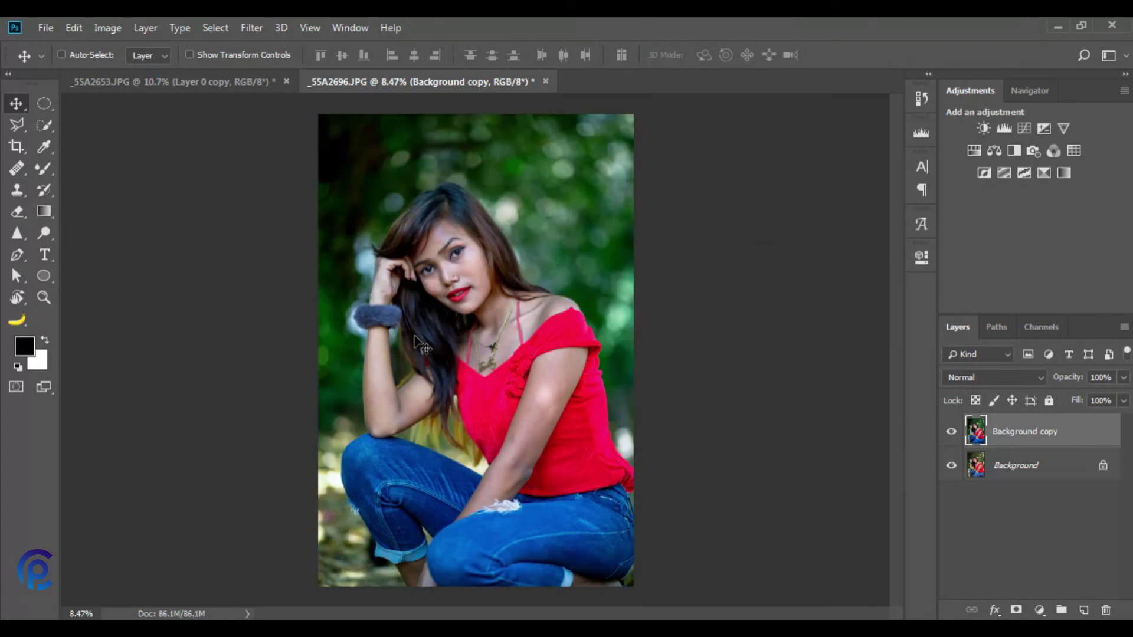
# Open the photo _55A2596 from the EFX folder as a third document and inspect the subject's face up close.
pyautogui.click(41, 27)
pyautogui.click(56, 62)
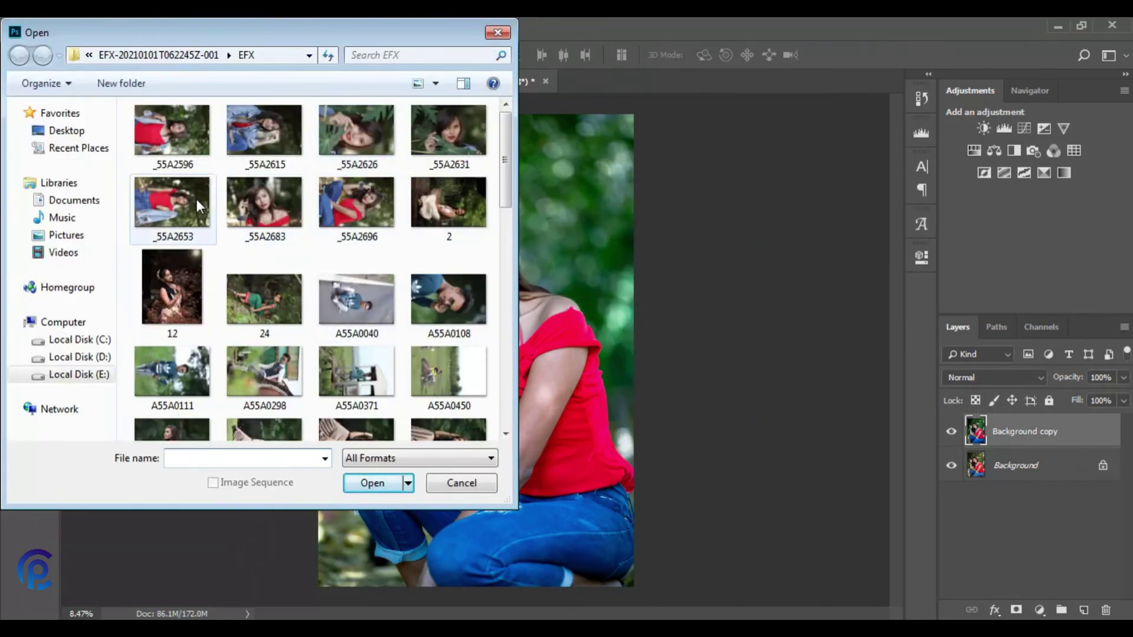
pyautogui.click(189, 136)
pyautogui.click(382, 485)
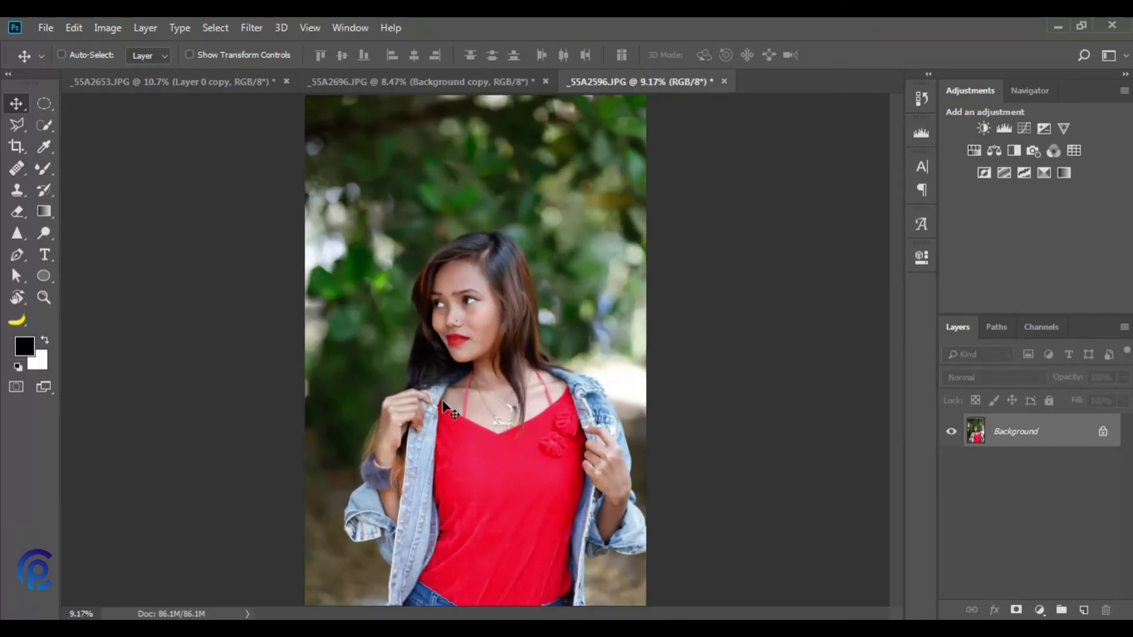
pyautogui.scroll(5, 454, 343)
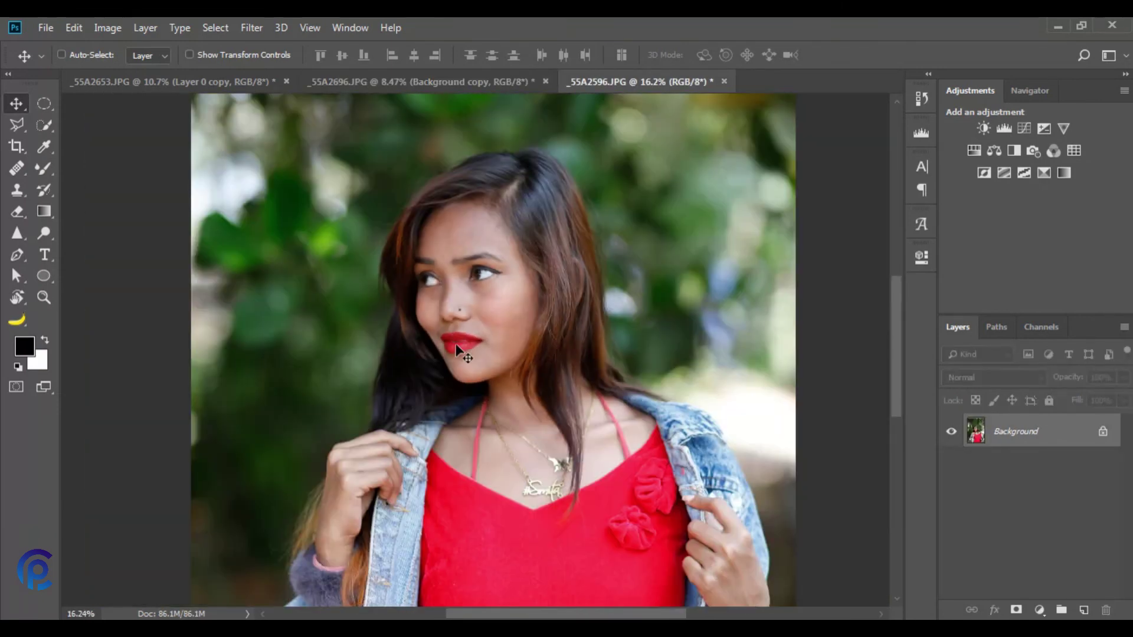
pyautogui.scroll(-5, 466, 348)
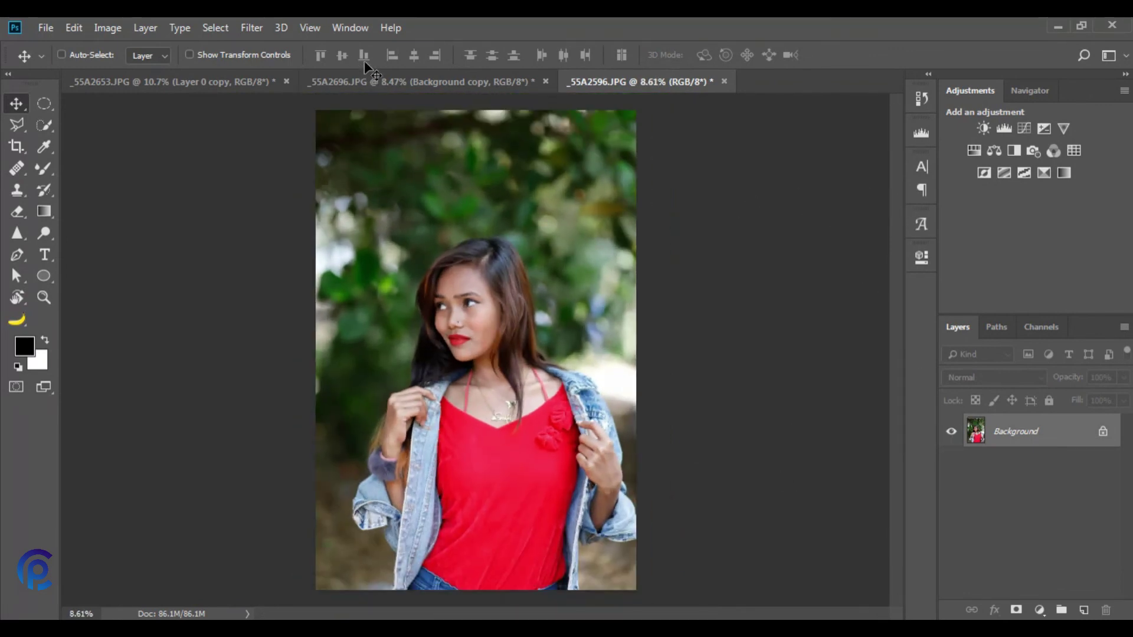
# Duplicate the Background layer of _55A2596 and open the Camera Raw filter on the copy.
pyautogui.hotkey('ctrl', 'j')
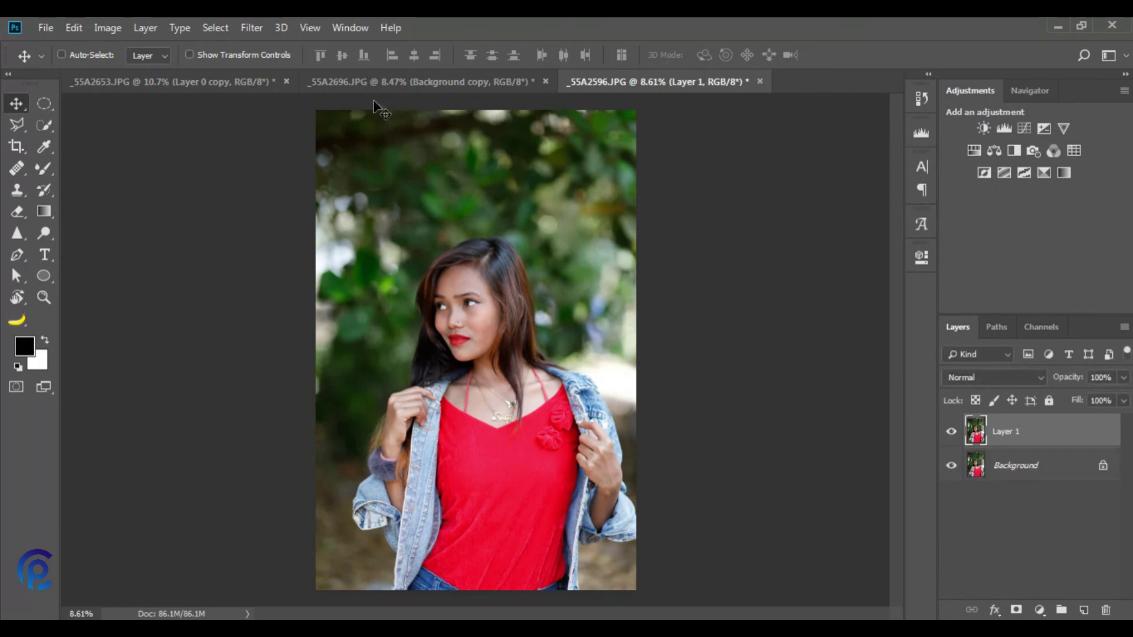
pyautogui.click(252, 28)
pyautogui.click(285, 125)
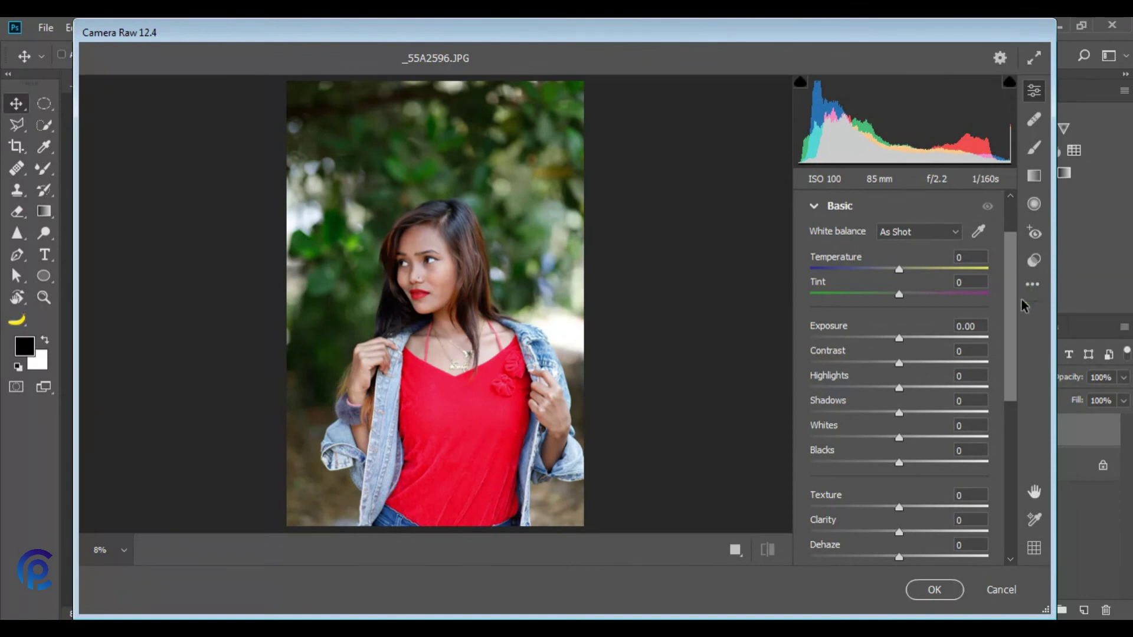
# Load the saved "green effect preset.xmp" settings from the Desktop onto the _55A2596 photo in Camera Raw.
pyautogui.click(1032, 285)
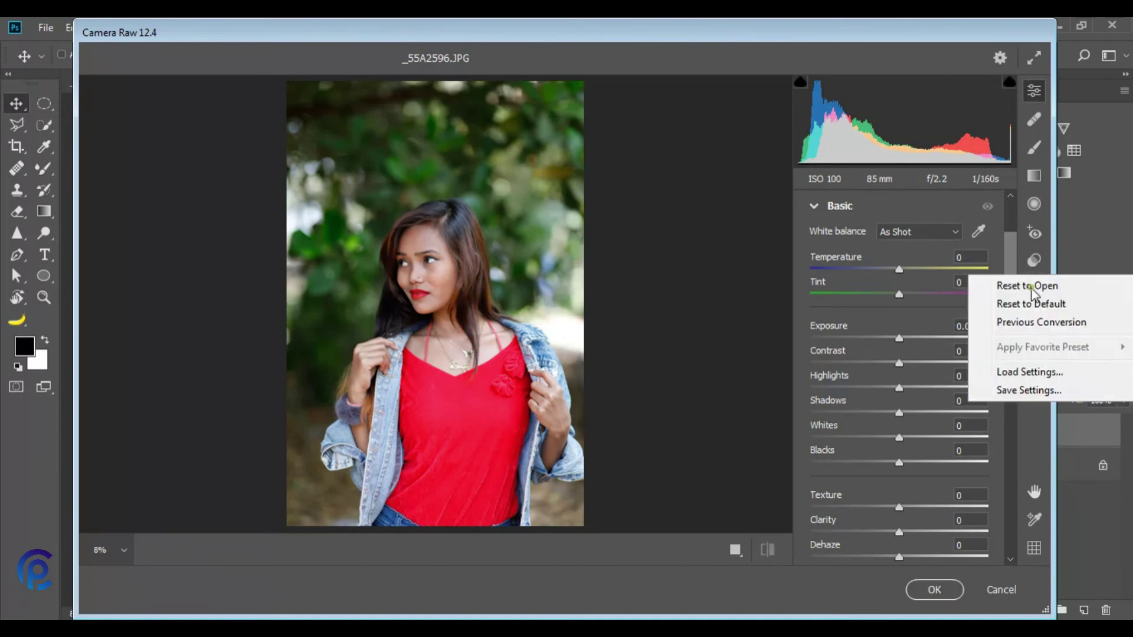
pyautogui.click(1030, 369)
pyautogui.click(286, 371)
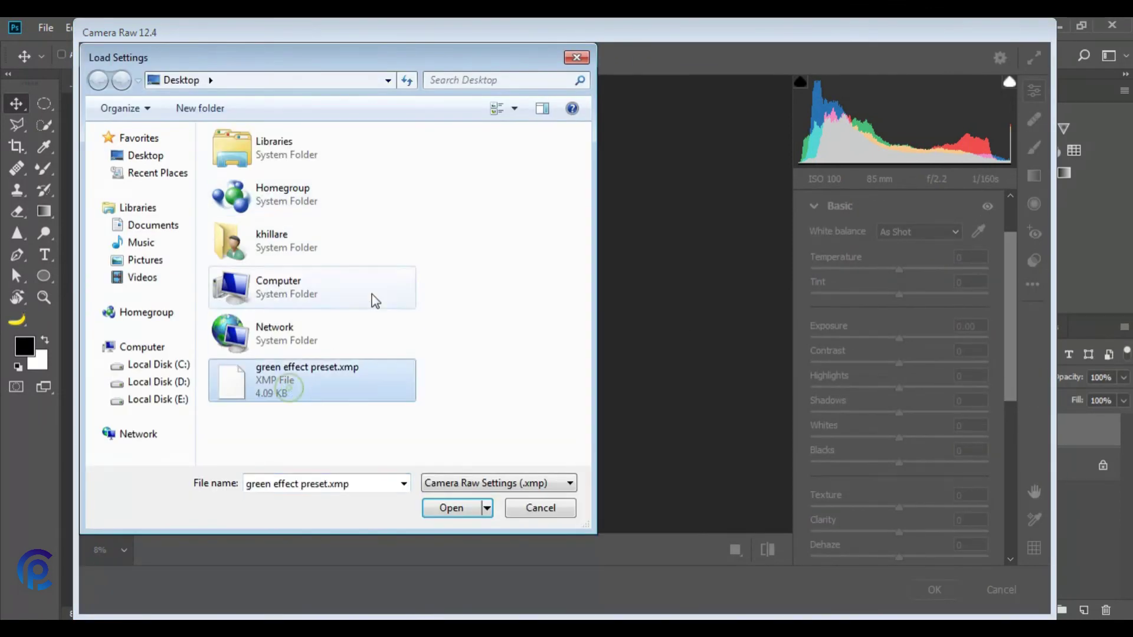
pyautogui.click(449, 508)
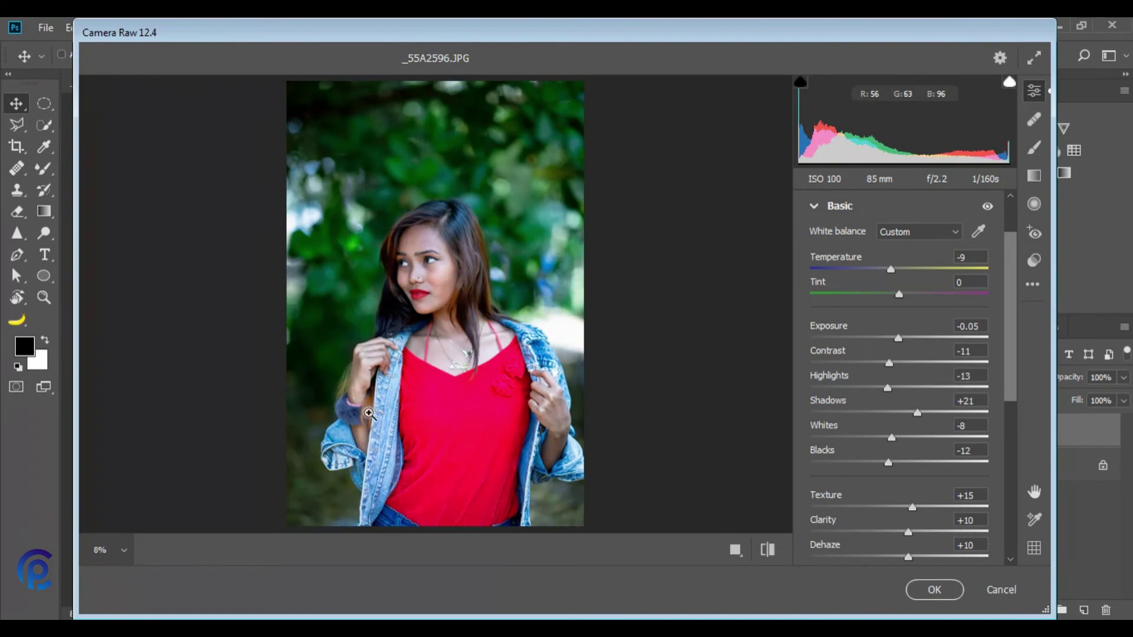
# Compare the before and after views of the denim-jacket portrait and apply the Camera Raw filter.
pyautogui.click(768, 550)
pyautogui.click(768, 550)
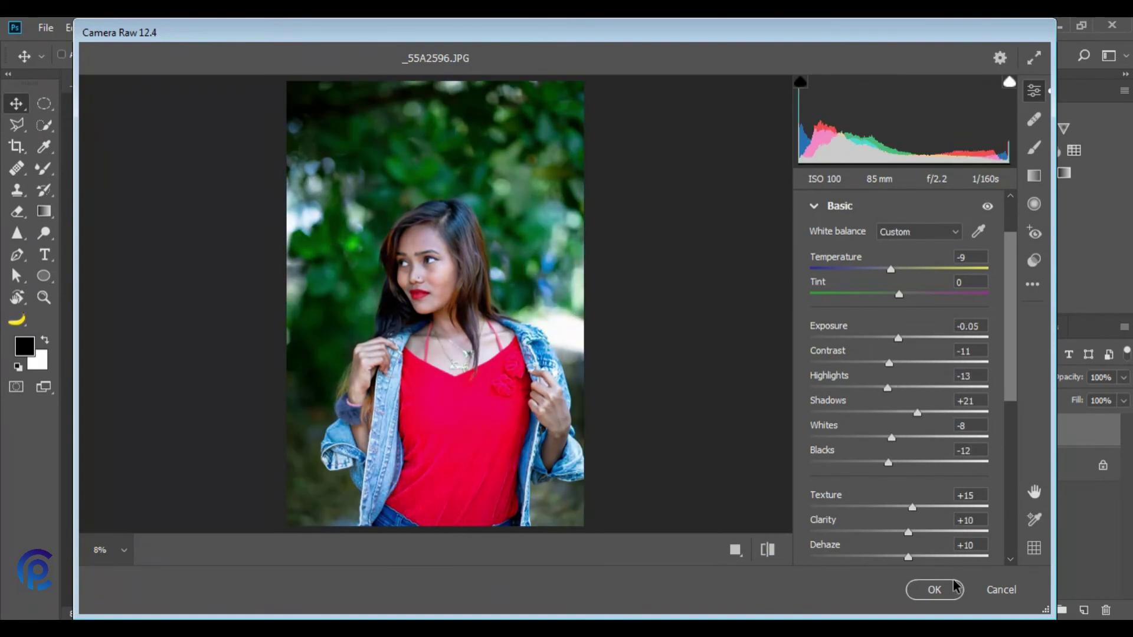
pyautogui.click(929, 591)
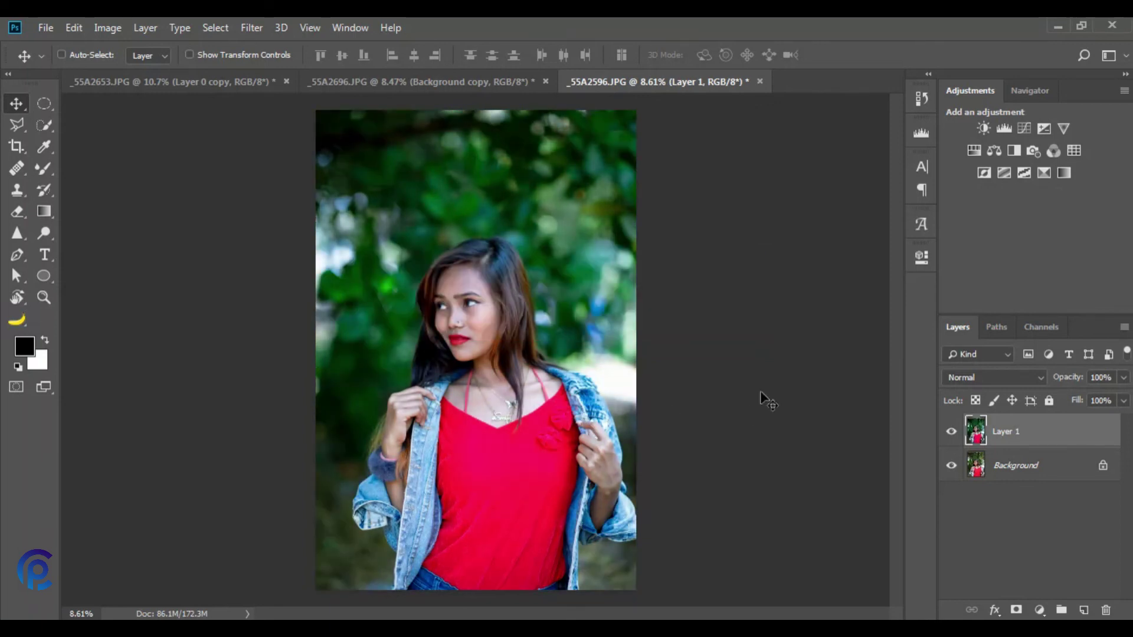
pyautogui.scroll(-1, 479, 354)
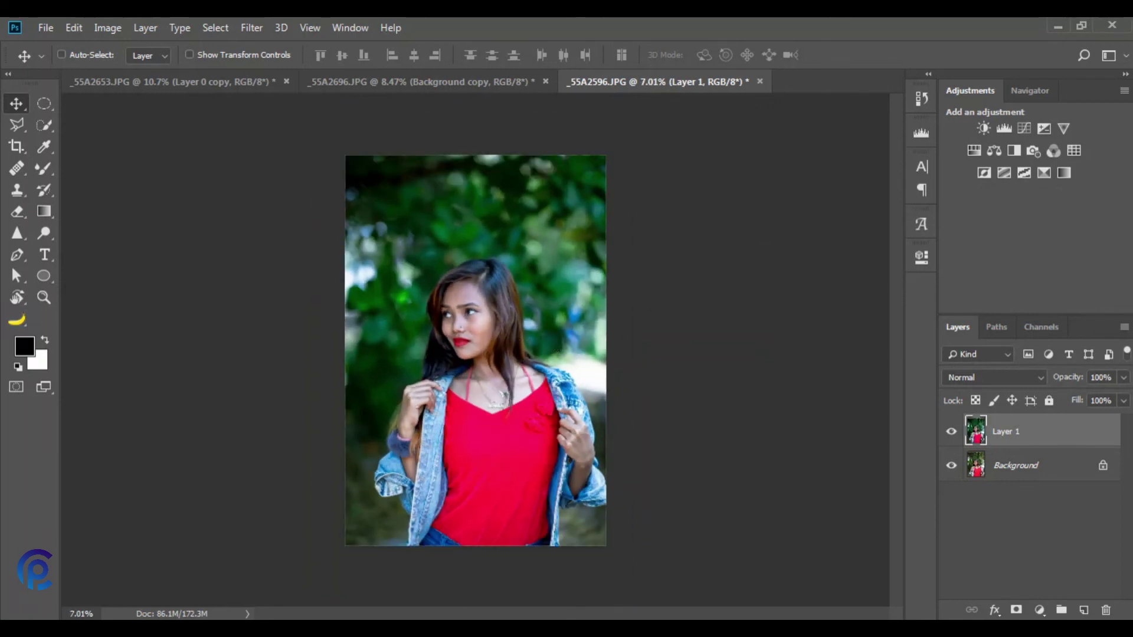